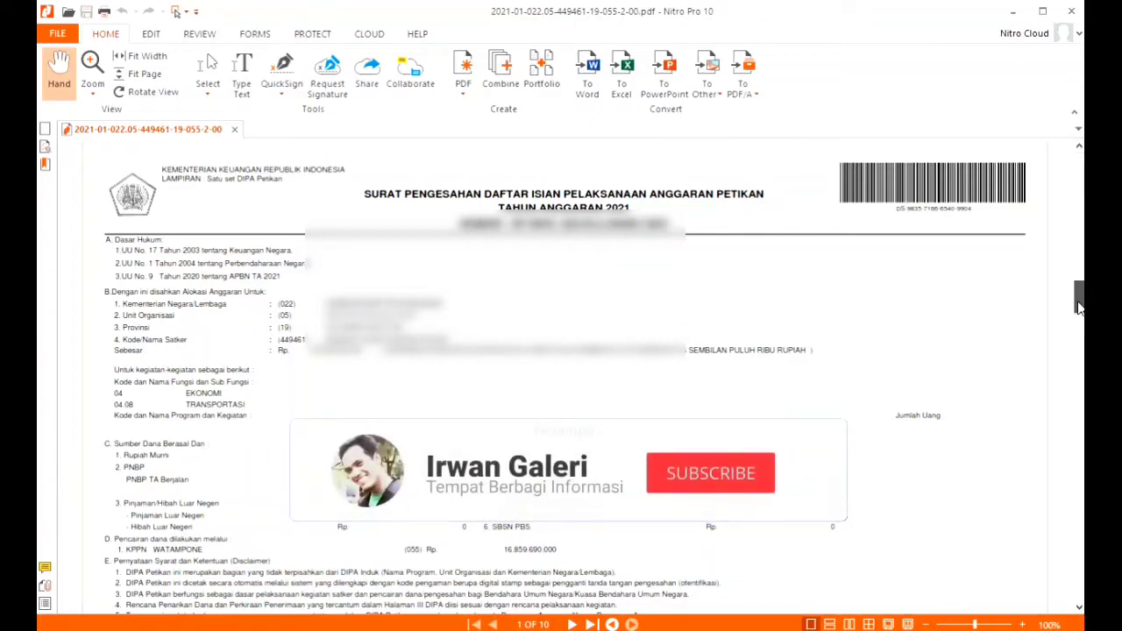
Go through the DIPA PDF to the monthly fund withdrawal plan on page 8 of 10
left_click_drag(1079, 308, 1079, 360)
scroll(853, 433, "down", 4)
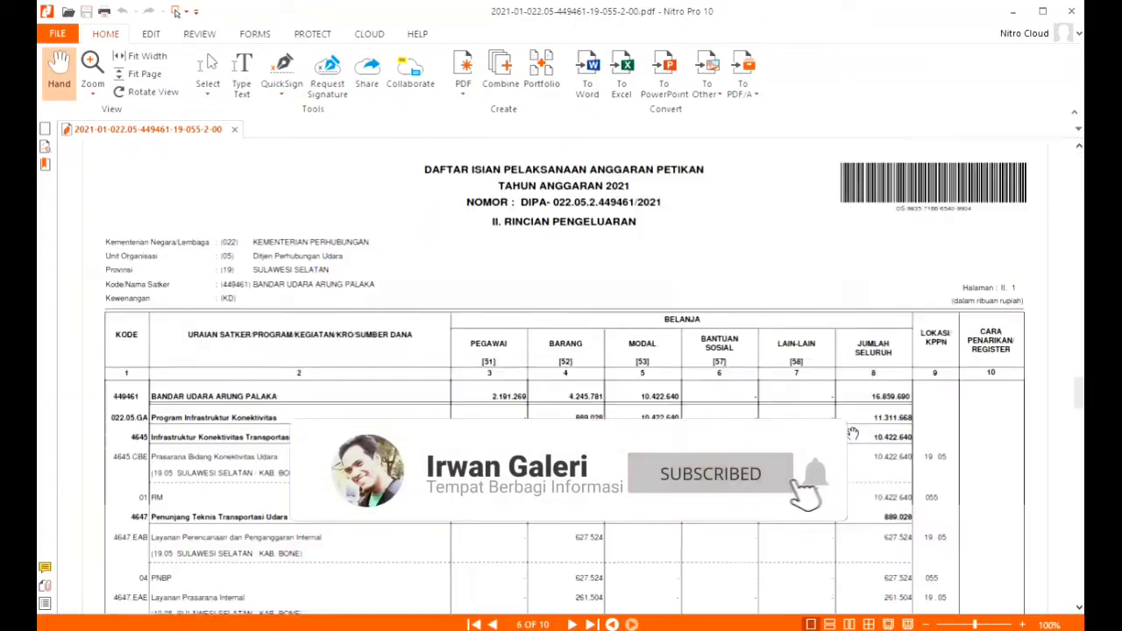
scroll(853, 433, "down", 10)
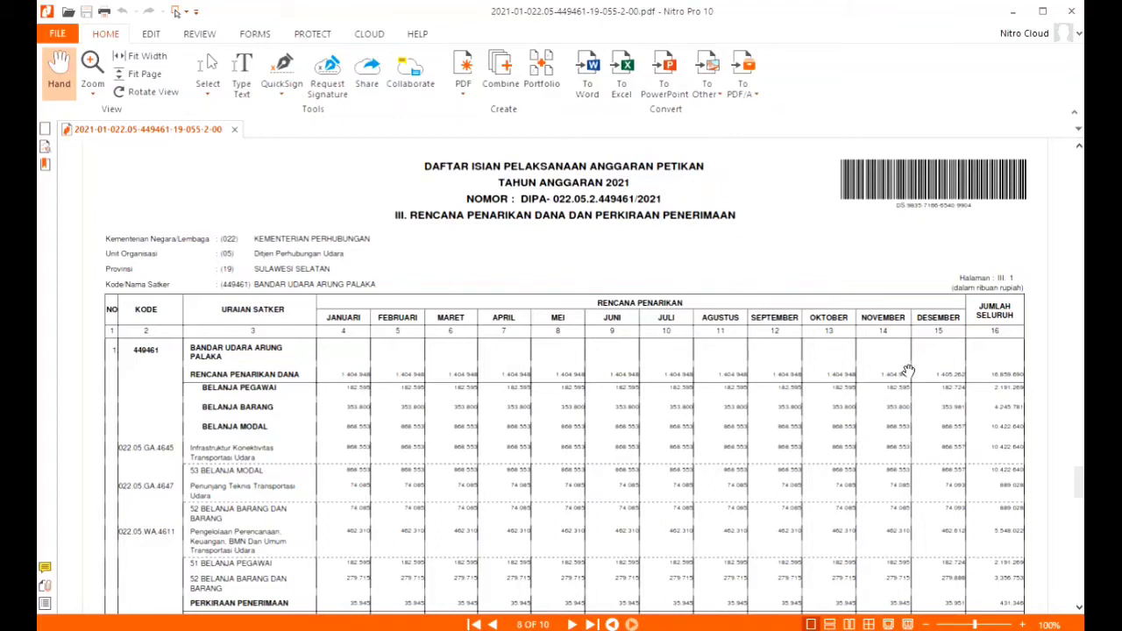
Switch to the Excel workbook and examine the January to December PAGU values under Menjadi, G12:G23
key("alt+Tab")
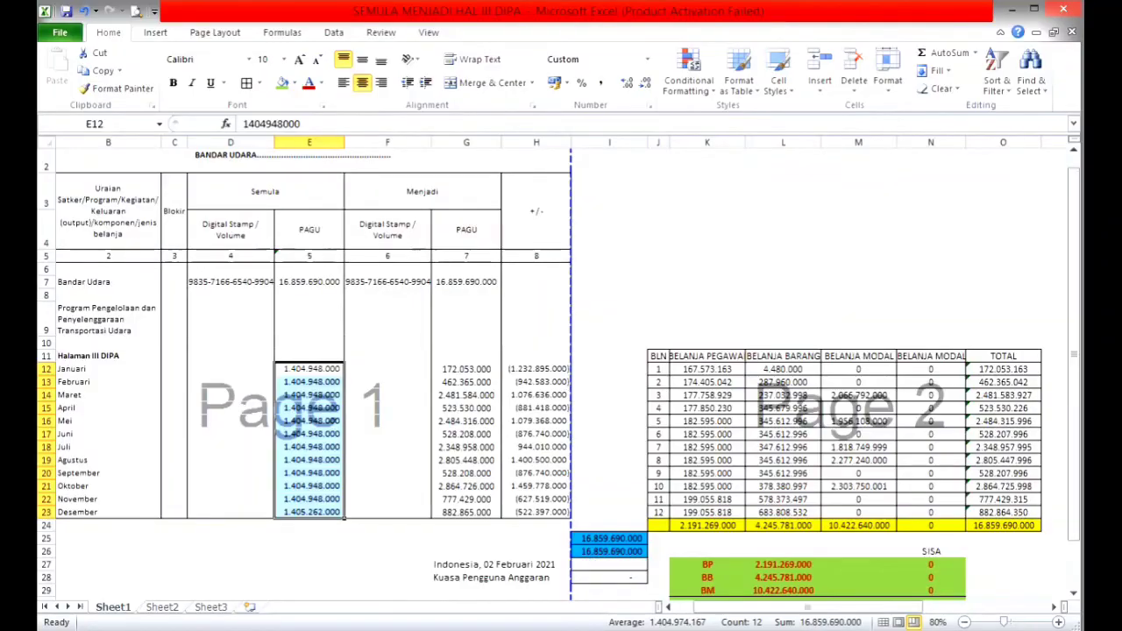
left_click(484, 408)
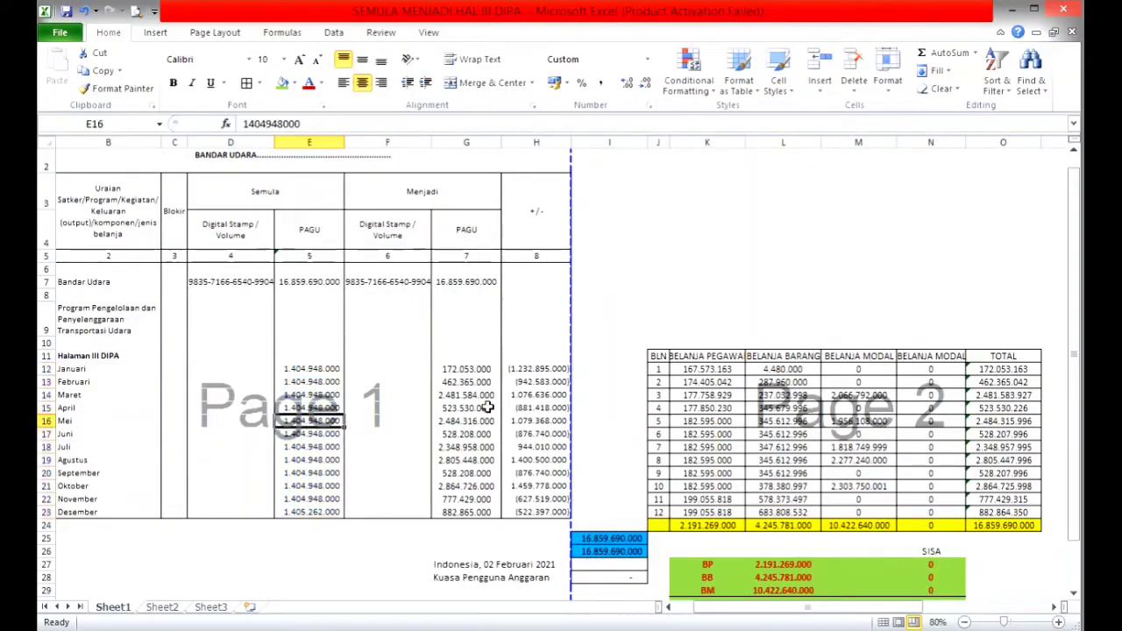
left_click_drag(467, 369, 469, 520)
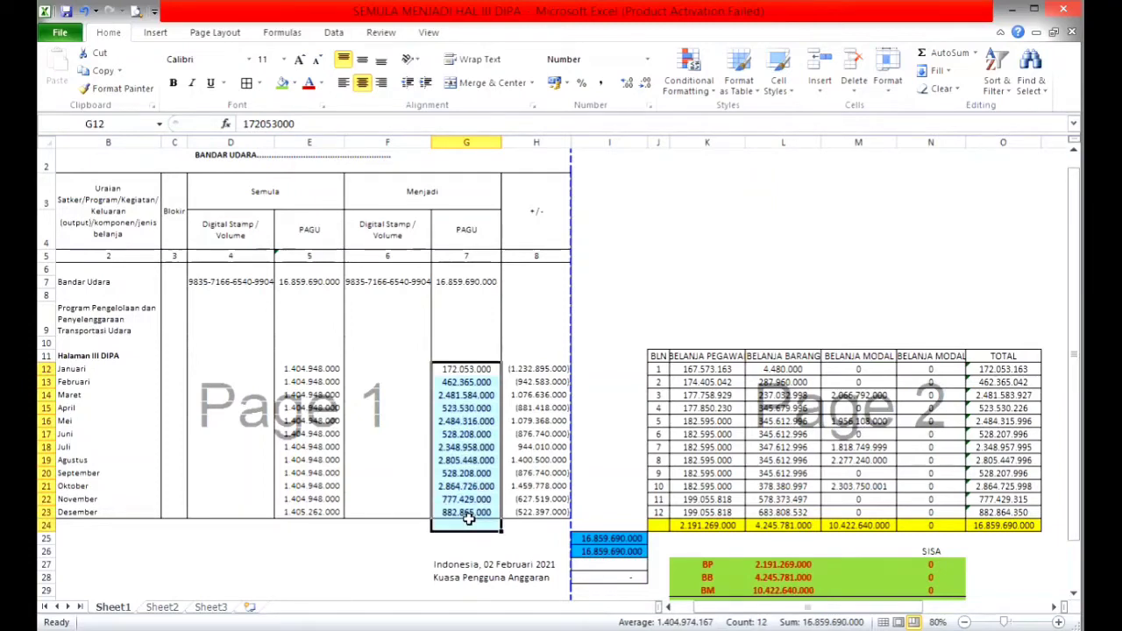
left_click(458, 375)
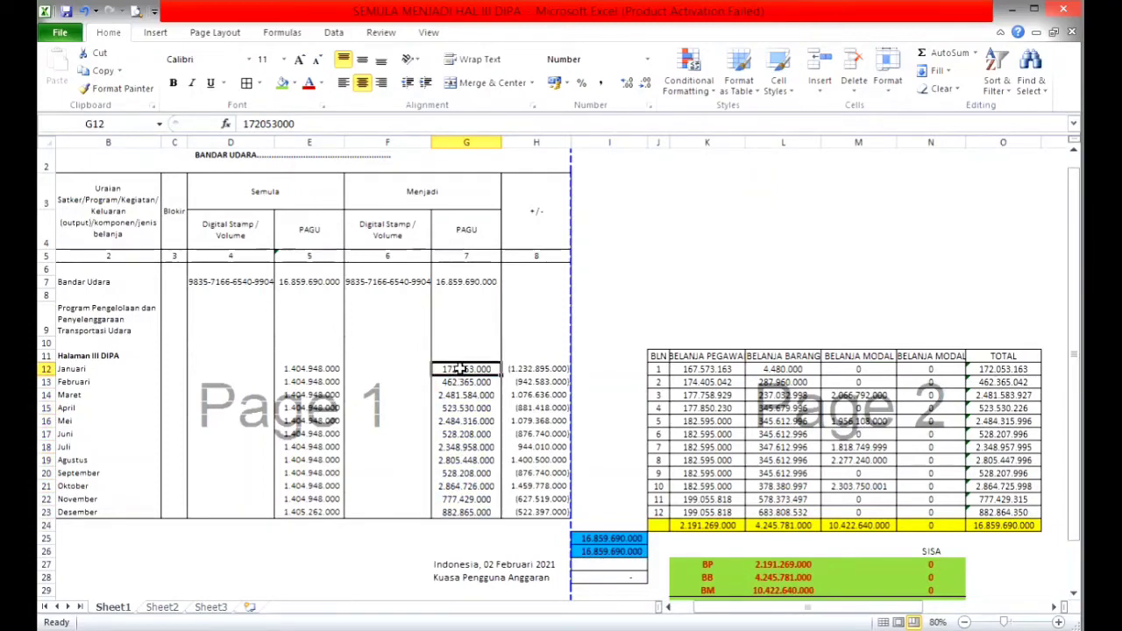
left_click_drag(459, 370, 460, 516)
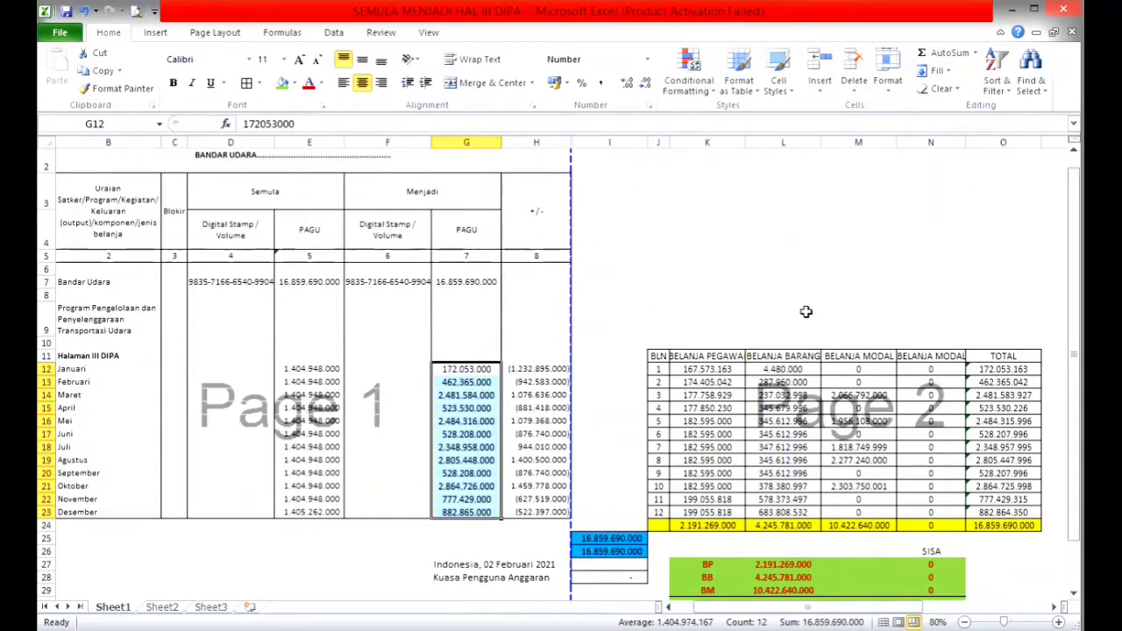
Examine the spending-type headings of the monthly breakdown table and the January total formula in O12
left_click(700, 359)
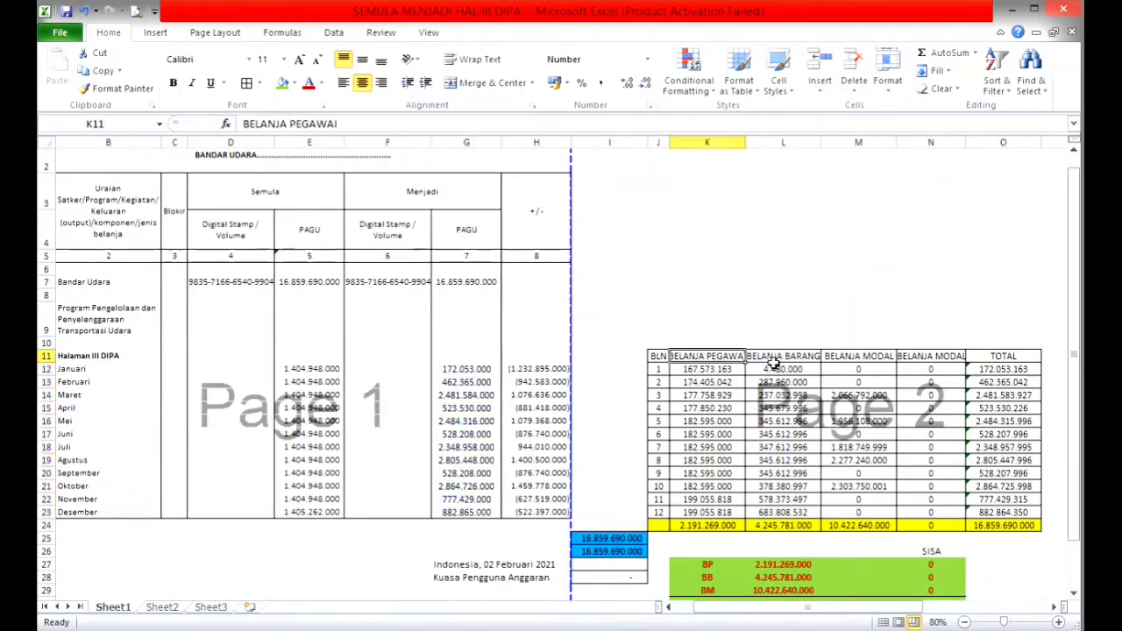
left_click(775, 359)
left_click(850, 359)
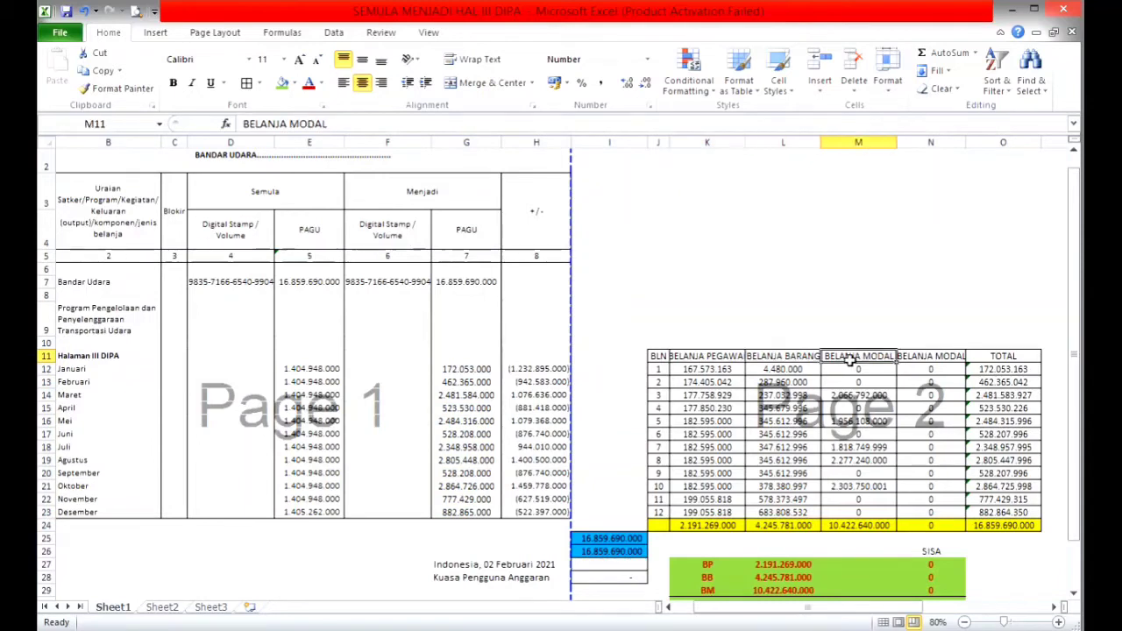
left_click(1020, 366)
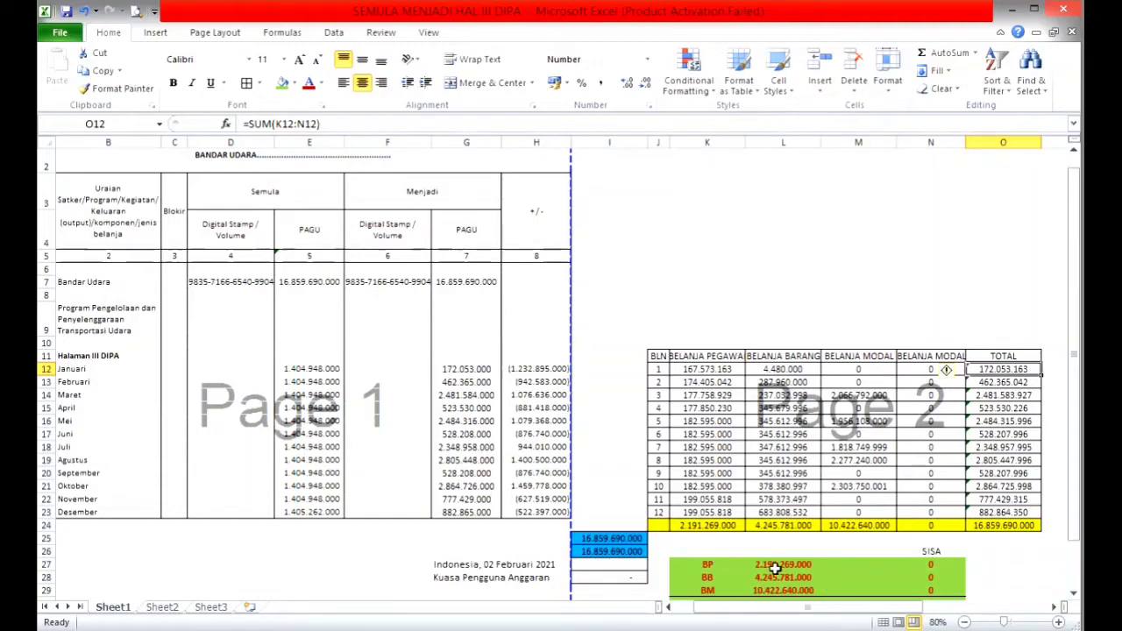
Examine the BP, BB and BM ceilings in L27:L29 and their SISA formulas in N27:N29
left_click(775, 566)
left_click(714, 566)
left_click(771, 566)
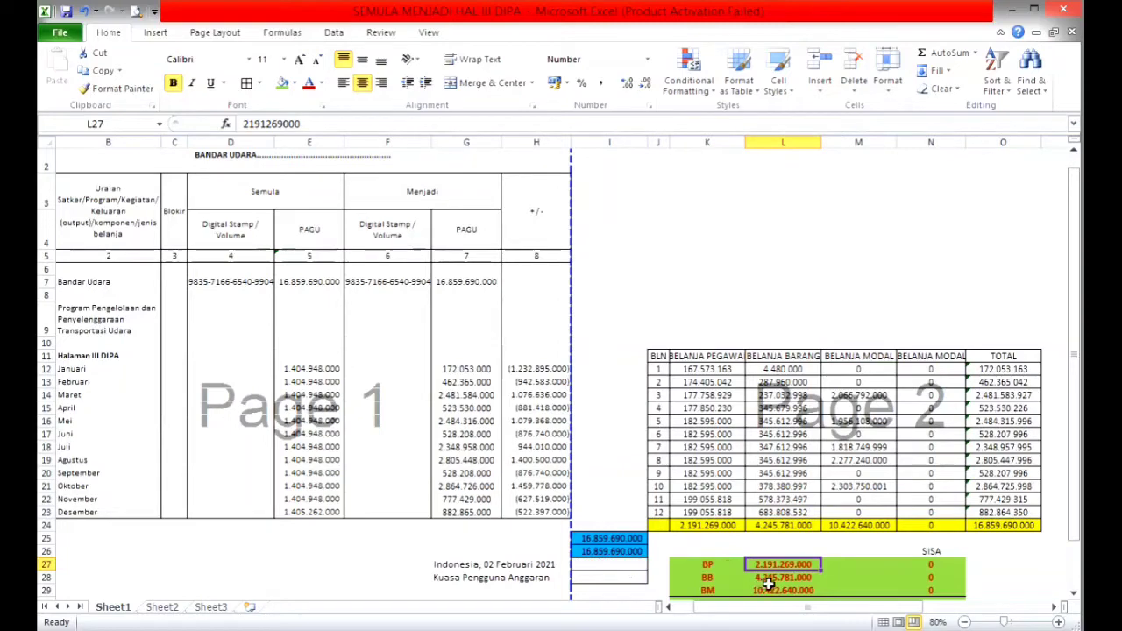
left_click(769, 583)
left_click(772, 592)
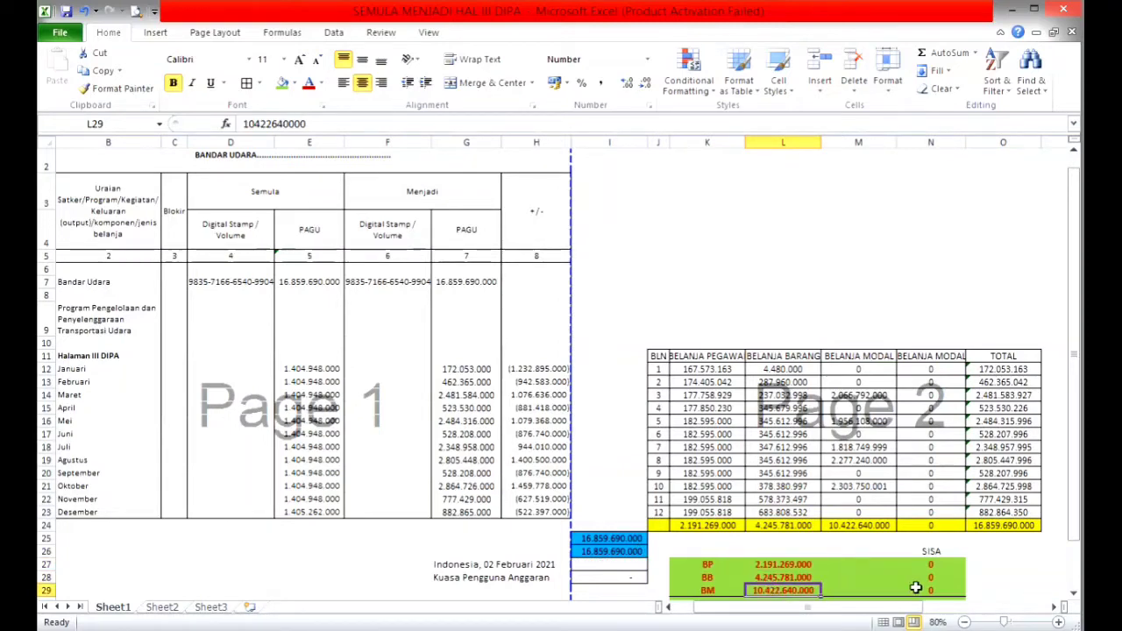
left_click(931, 565)
left_click(931, 578)
left_click(933, 591)
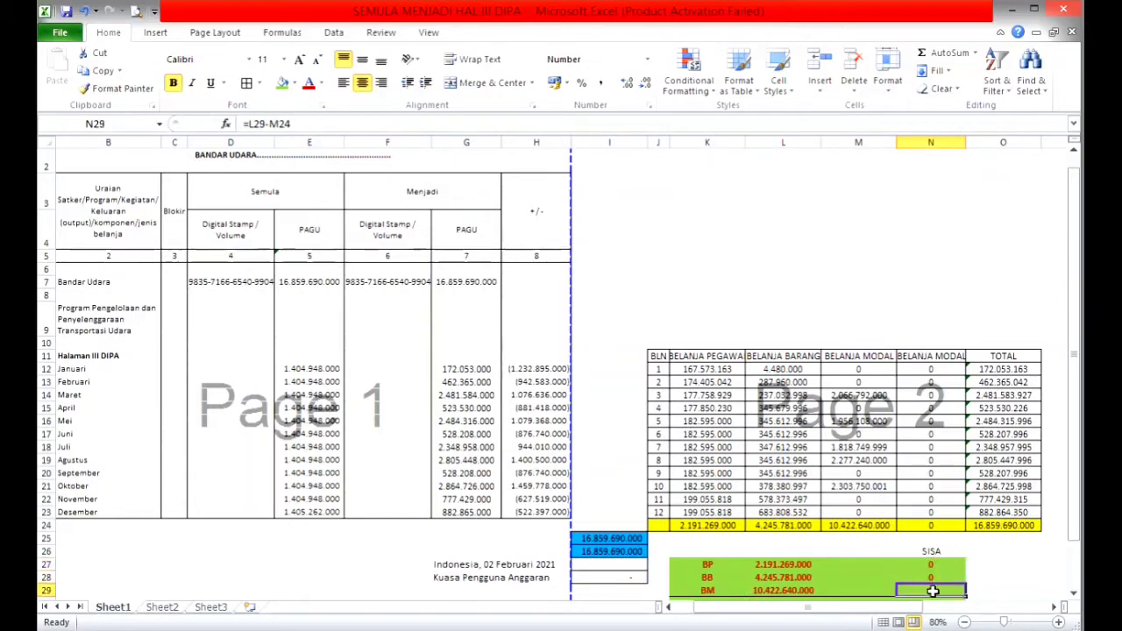
left_click(932, 564)
left_click(931, 578)
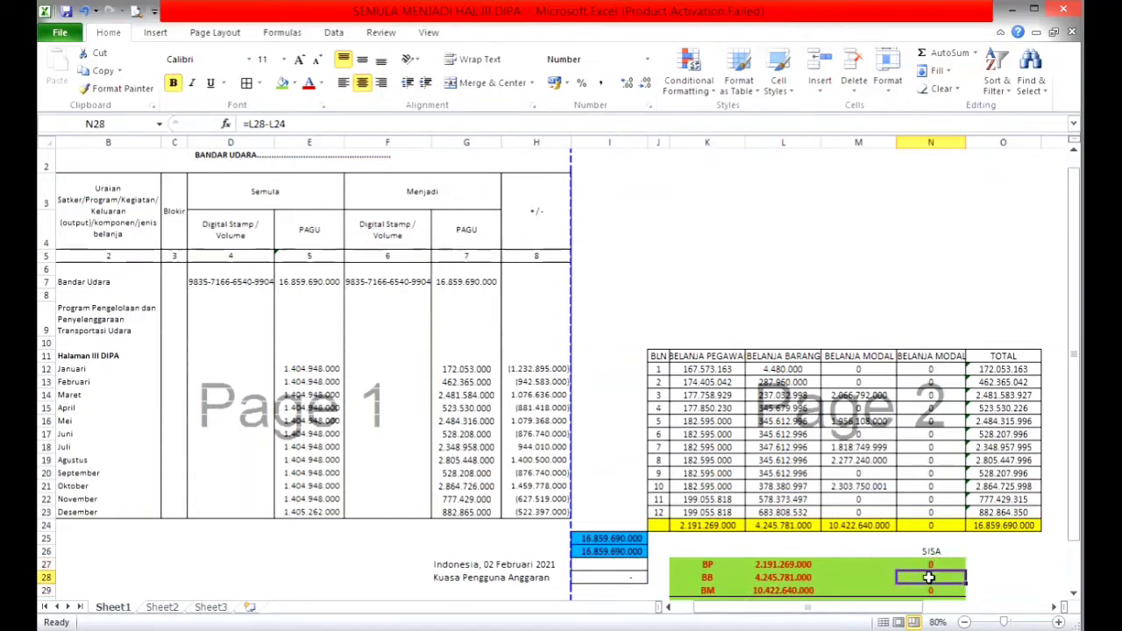
left_click(932, 591)
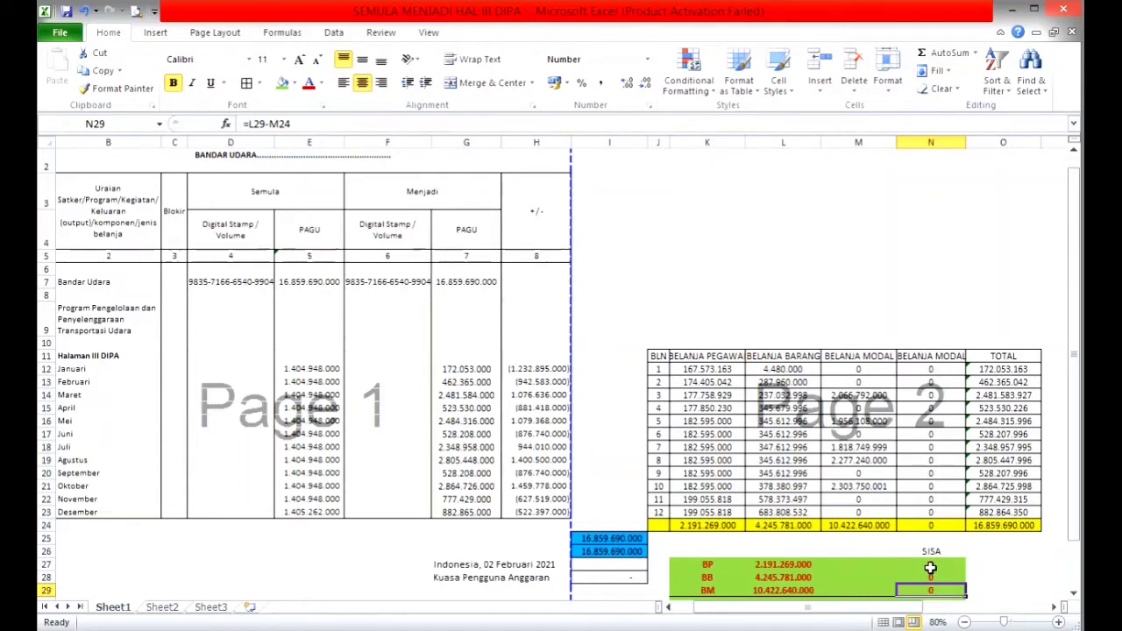
Fill the Semula sum in I25 and the monthly Semula PAGU cells E12:E23 with yellow
left_click(610, 539)
left_click(611, 551)
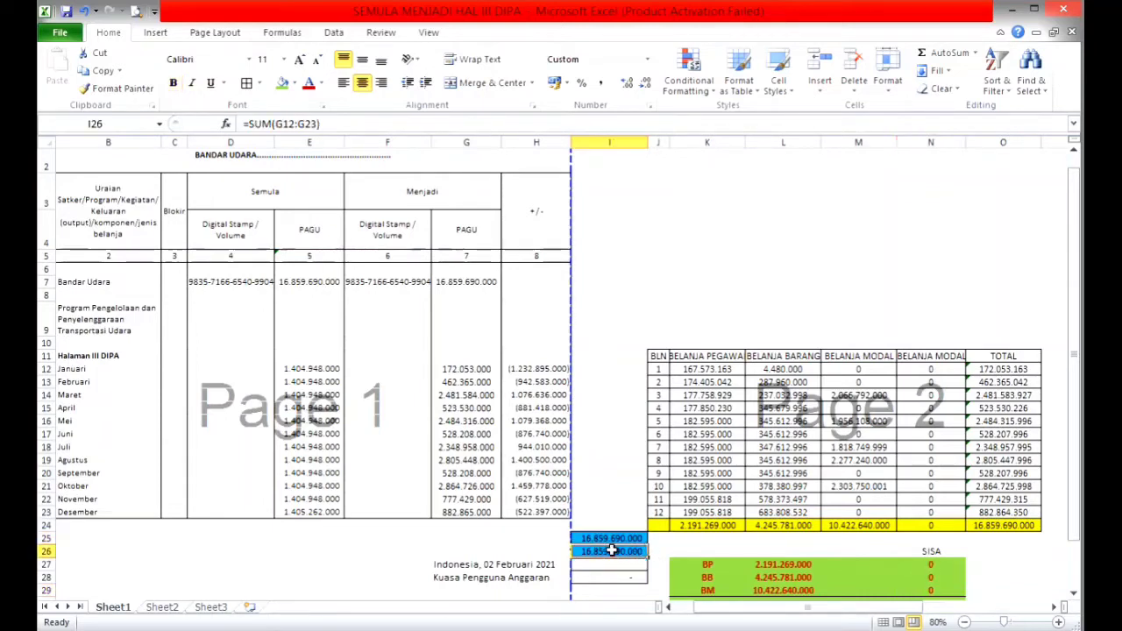
left_click(609, 538)
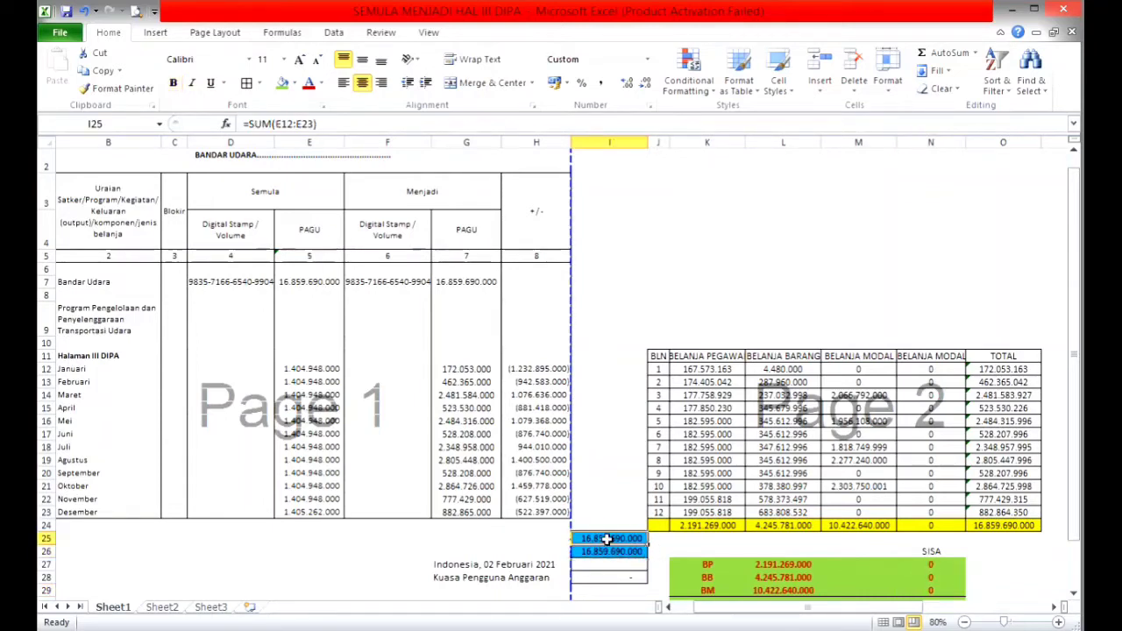
left_click(295, 83)
left_click(330, 207)
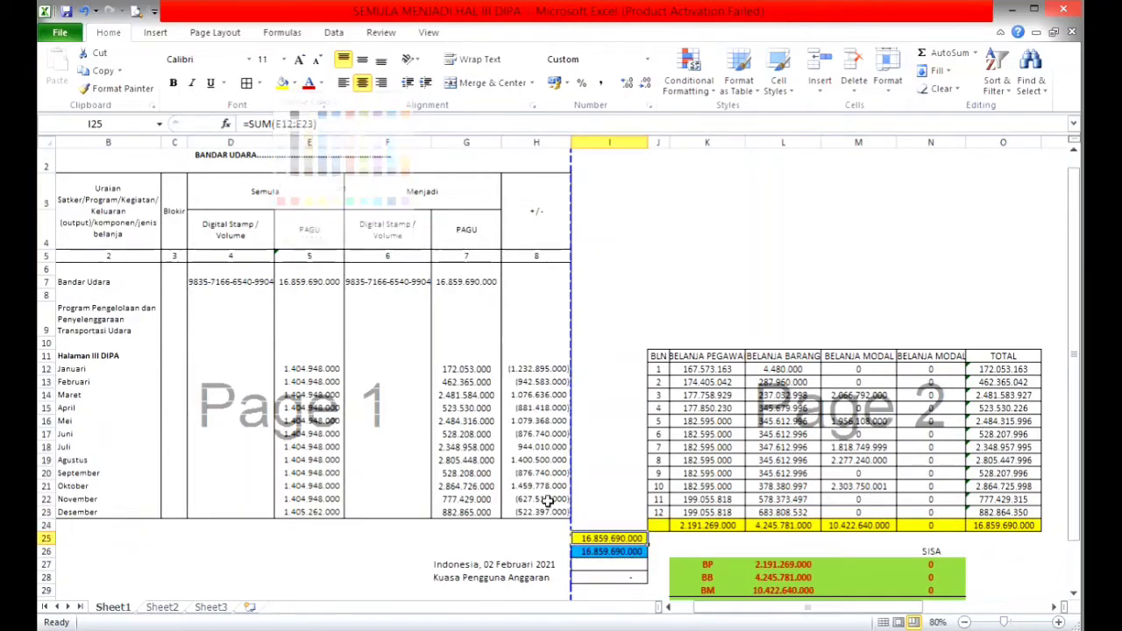
left_click(628, 568)
left_click(609, 538)
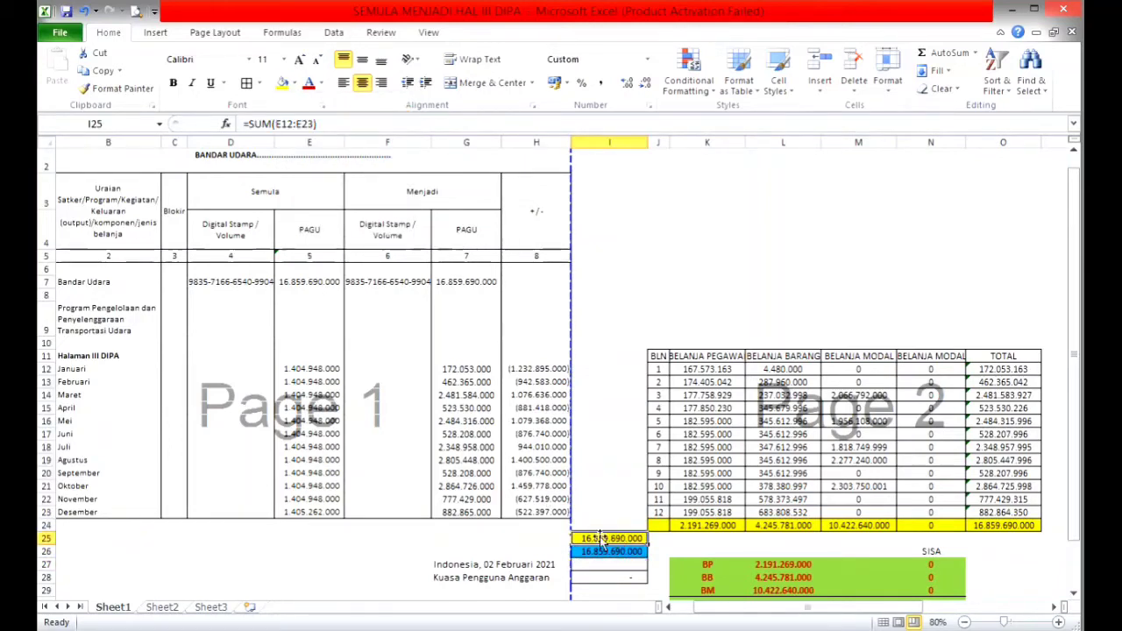
left_click_drag(313, 372, 307, 507)
left_click(283, 83)
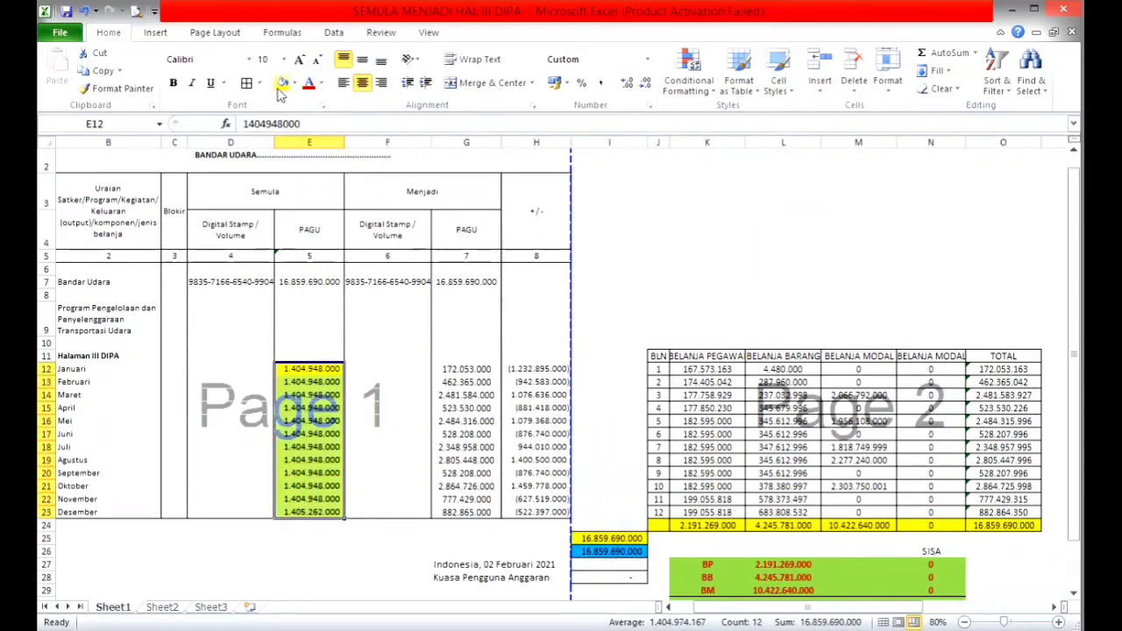
Fill the monthly Menjadi PAGU cells G12:G23 with light blue, matching their sum cell I26
left_click(608, 551)
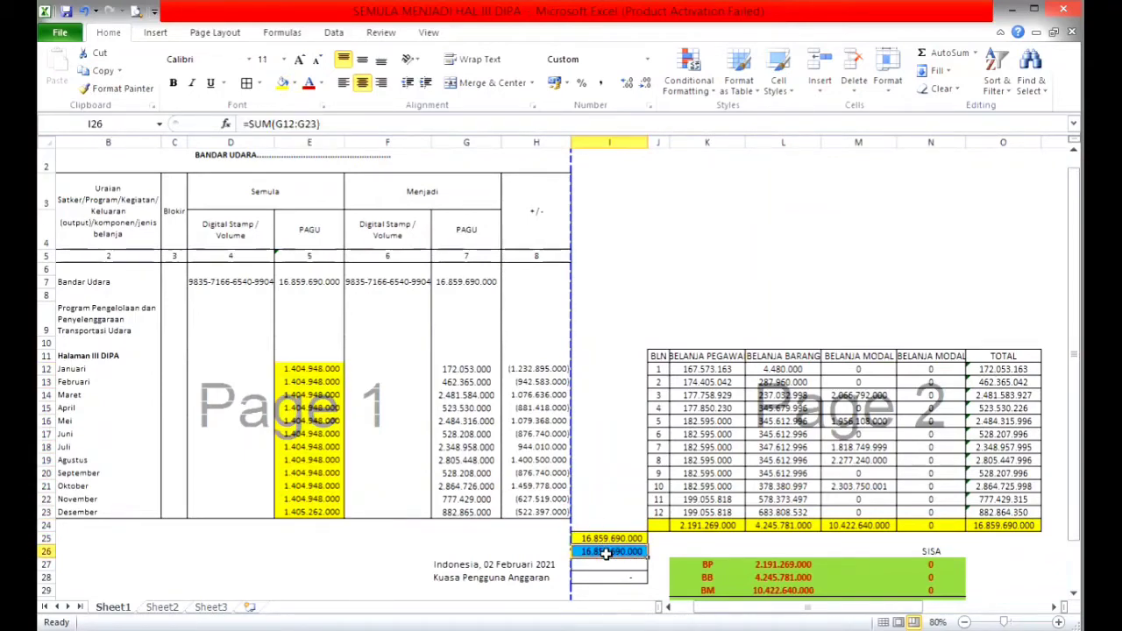
left_click_drag(456, 369, 460, 512)
left_click(295, 83)
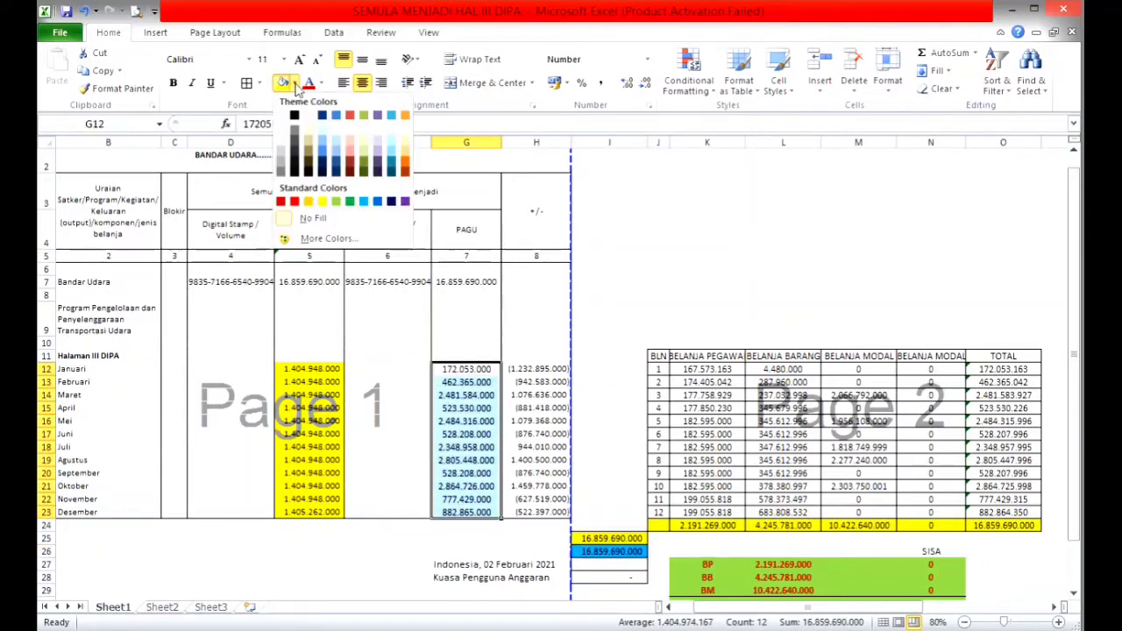
left_click(363, 202)
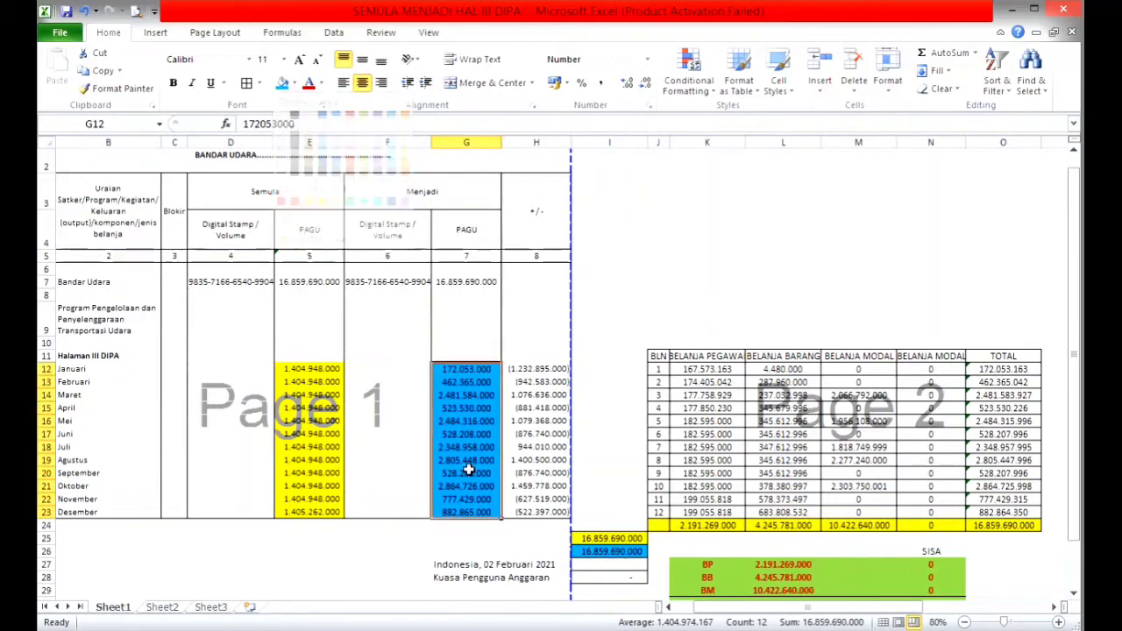
left_click(388, 568)
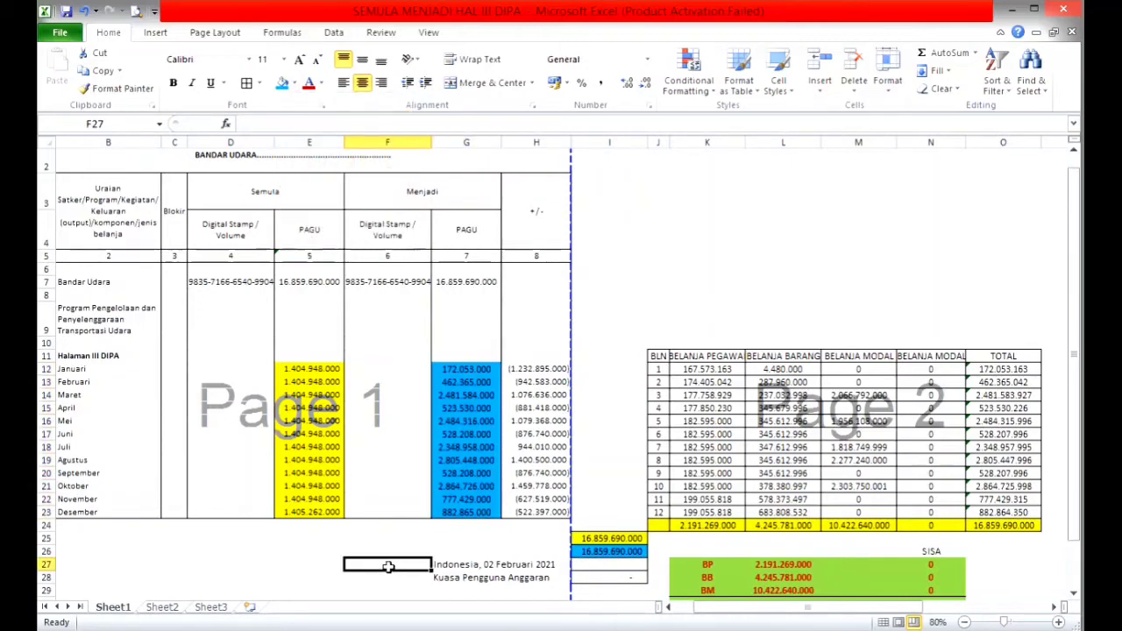
Check the Semula and Menjadi sum formulas in I25 and I26 and the difference formula in I28
left_click(314, 469)
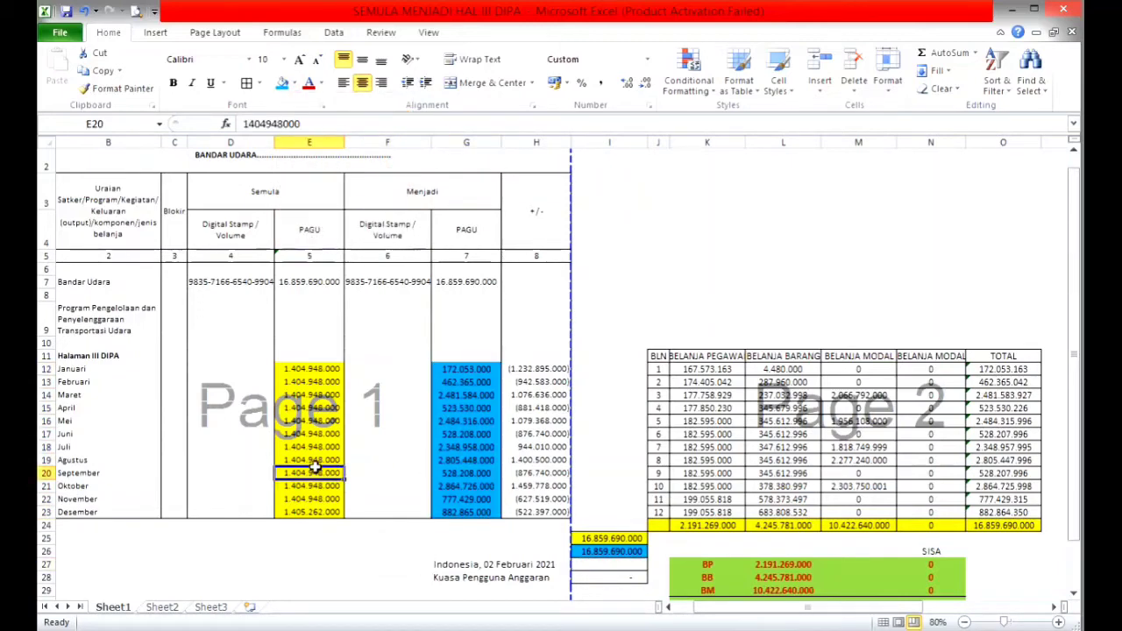
left_click(607, 540)
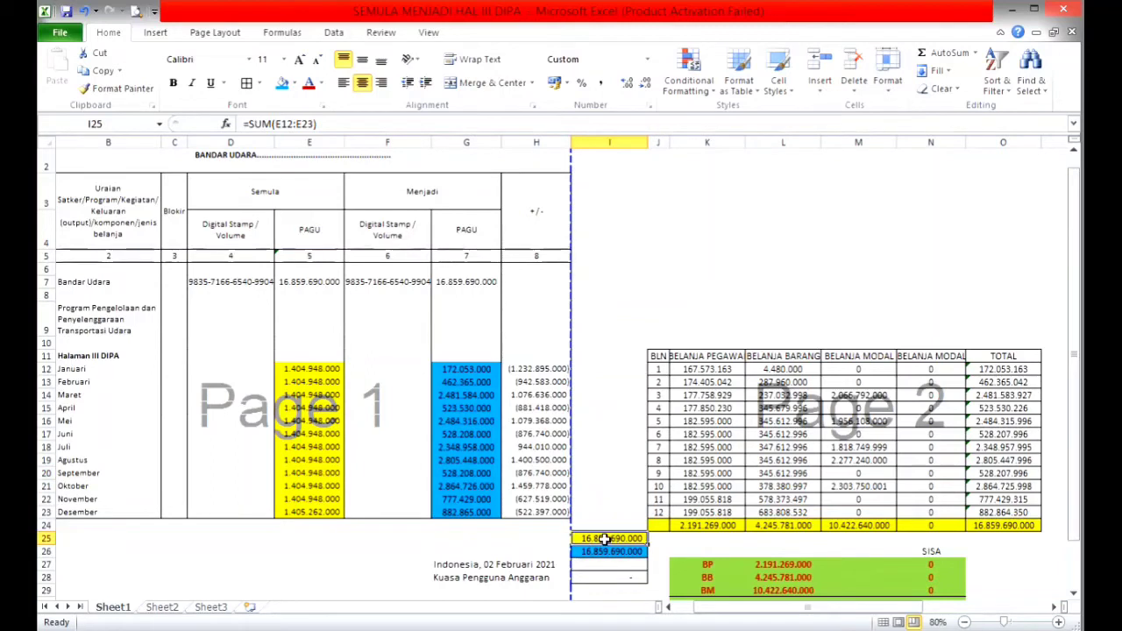
left_click(456, 395)
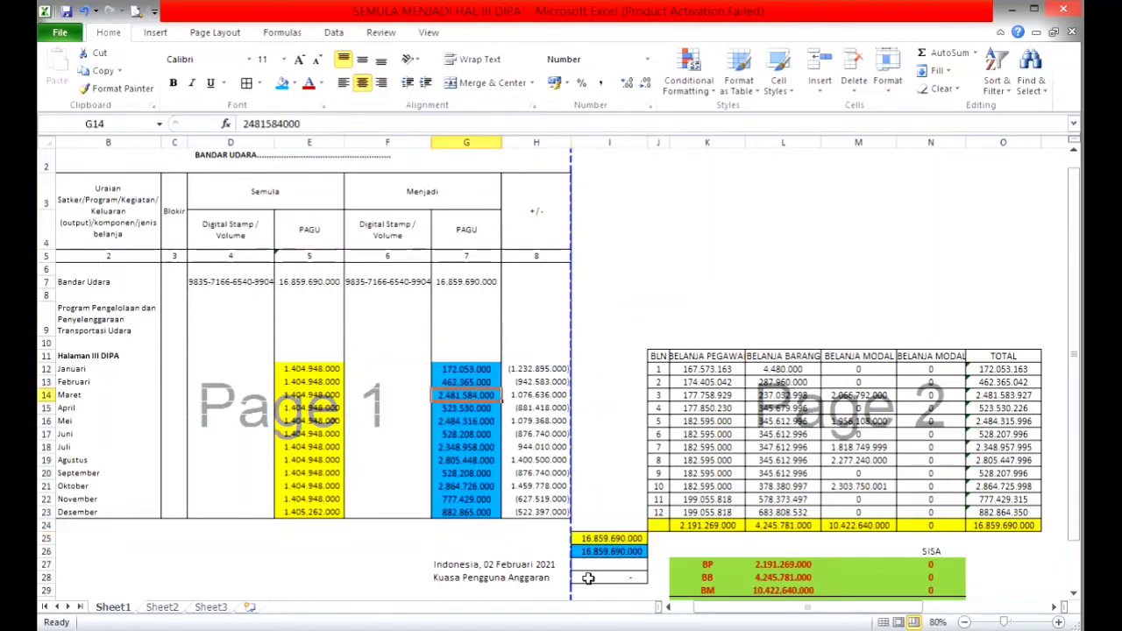
left_click(608, 554)
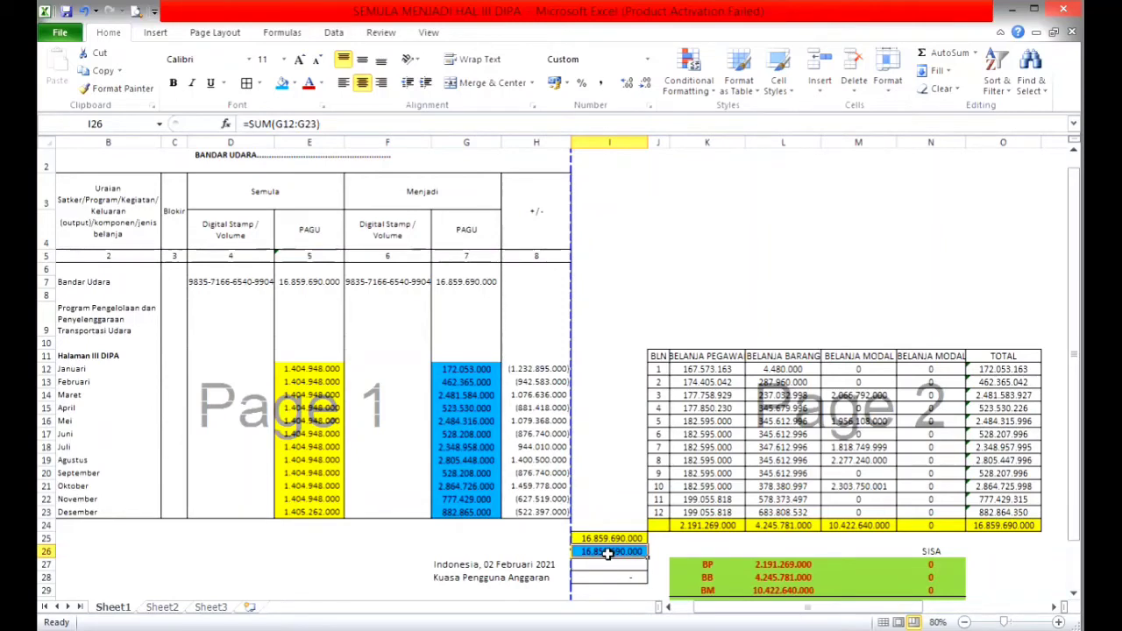
left_click(619, 578)
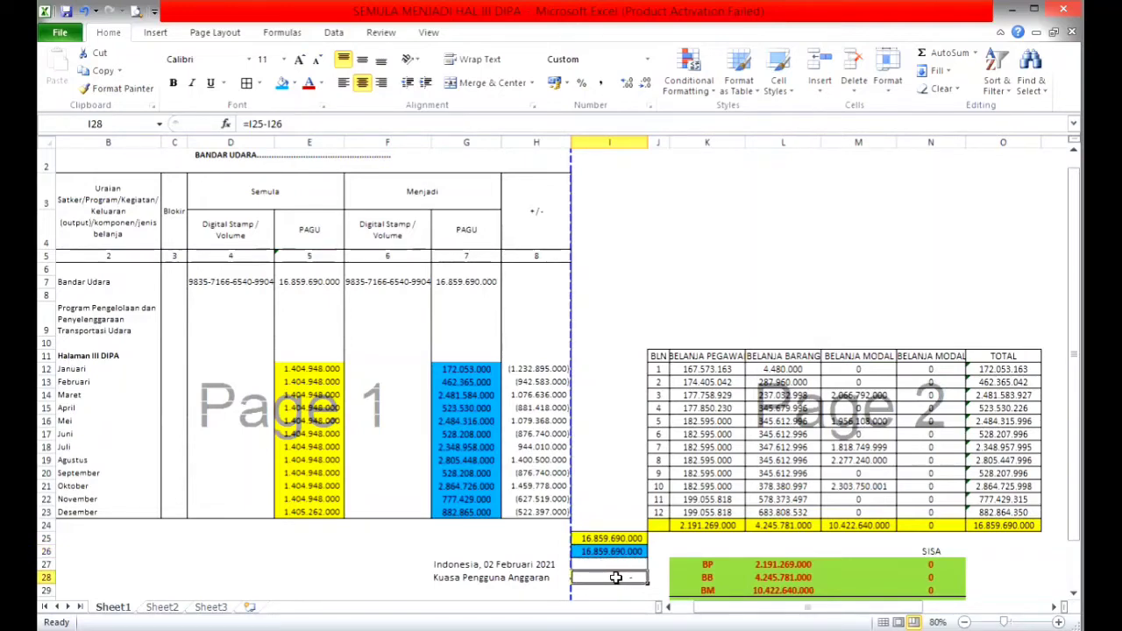
Try 1000000 as the January Menjadi PAGU, check the difference cell I28, and undo the entry
left_click(466, 370)
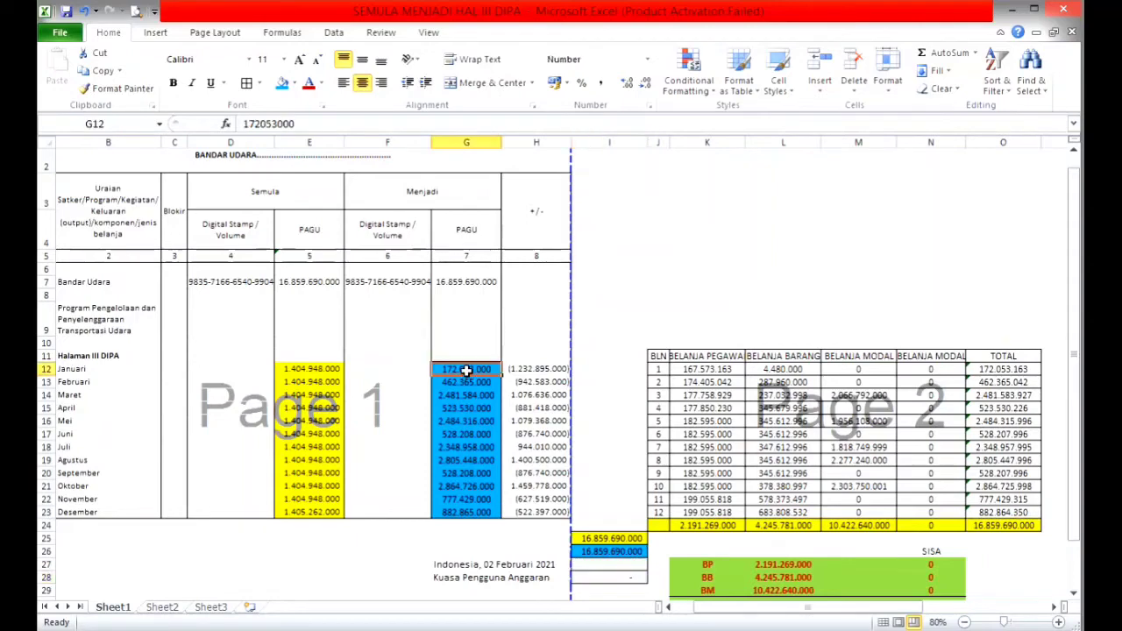
type("1000000")
key("Return")
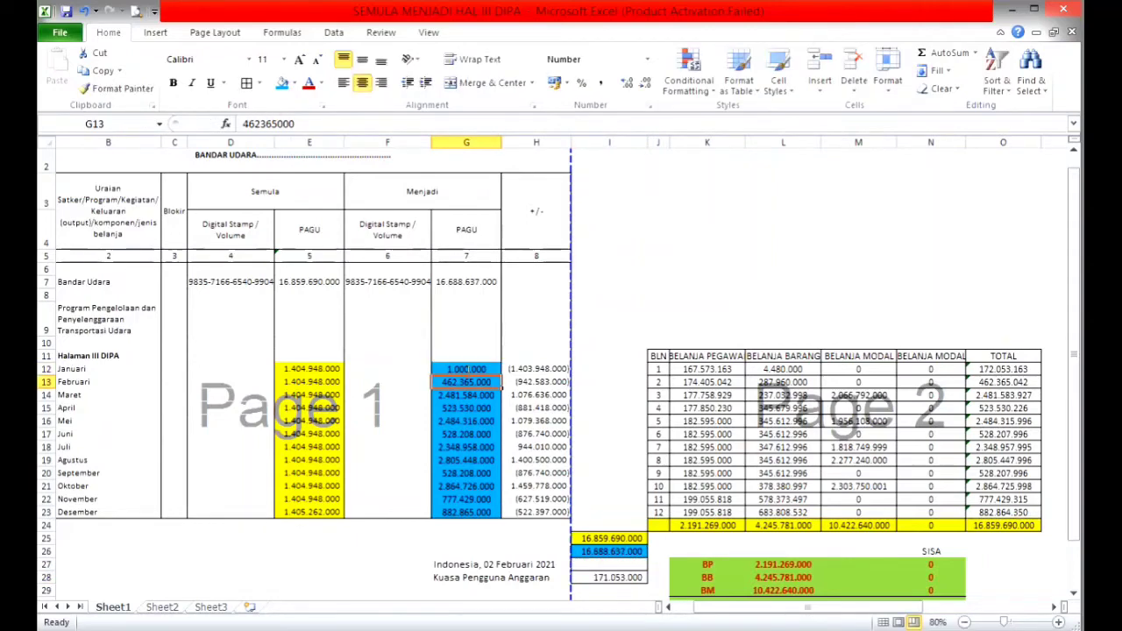
left_click(632, 578)
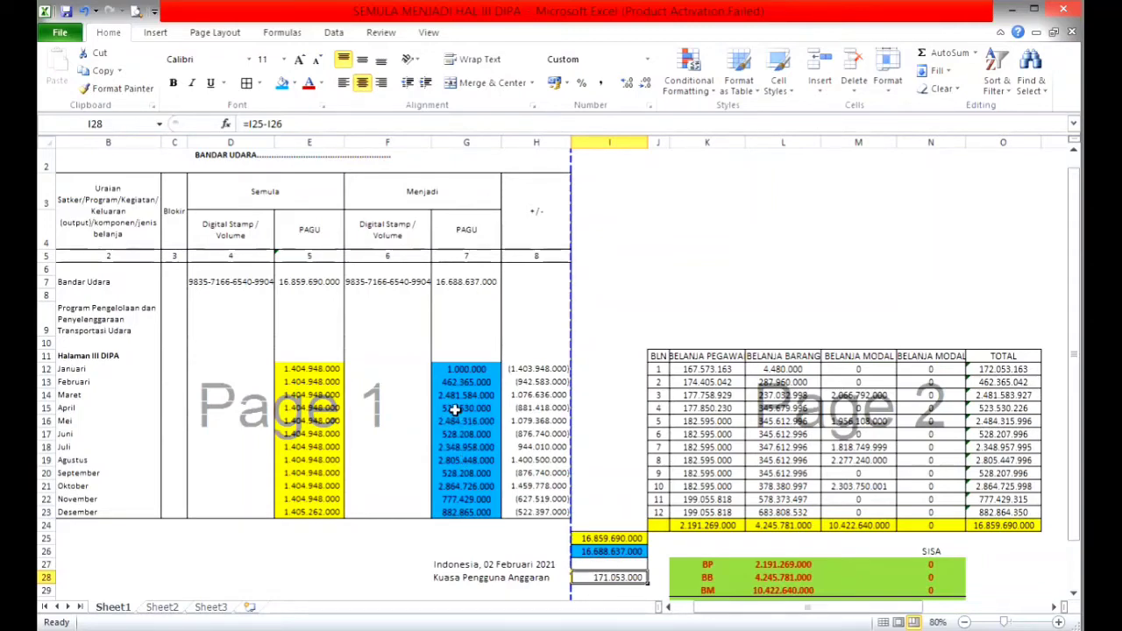
left_click(451, 370)
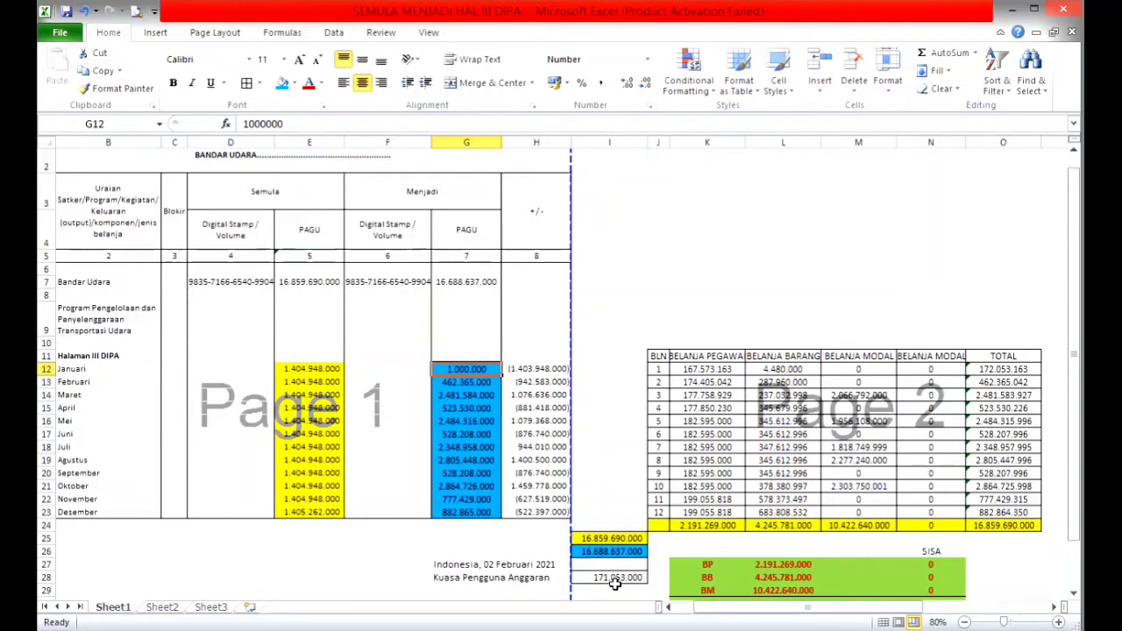
key("ctrl+z")
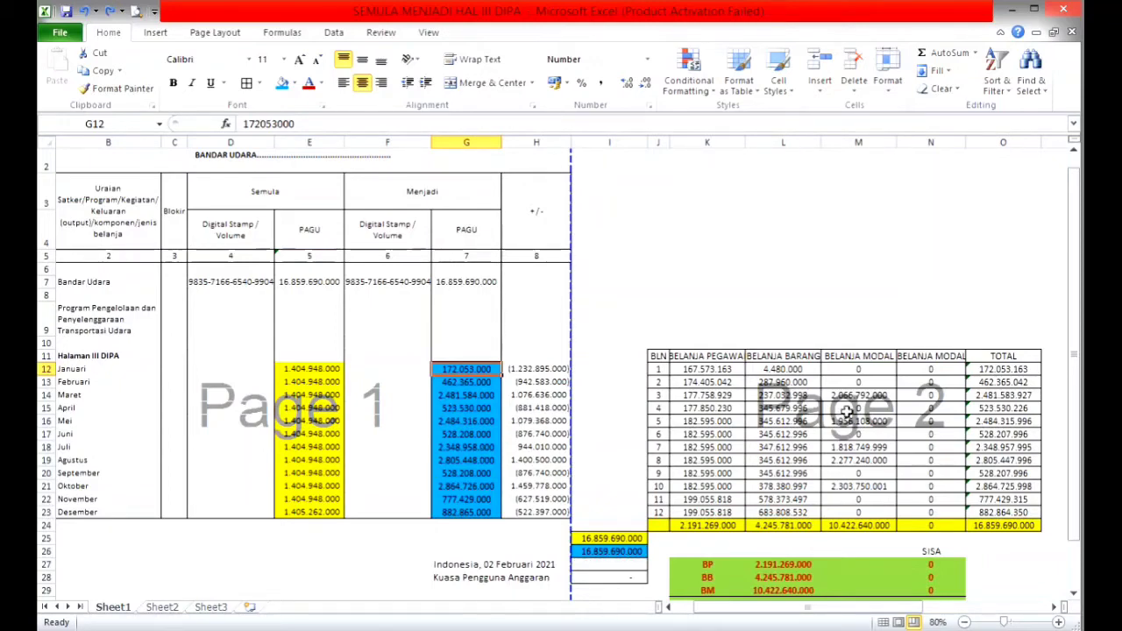
Check the January Belanja Pegawai, Belanja Barang and Belanja Modal amounts in K12:M12
left_click(709, 372)
left_click(769, 372)
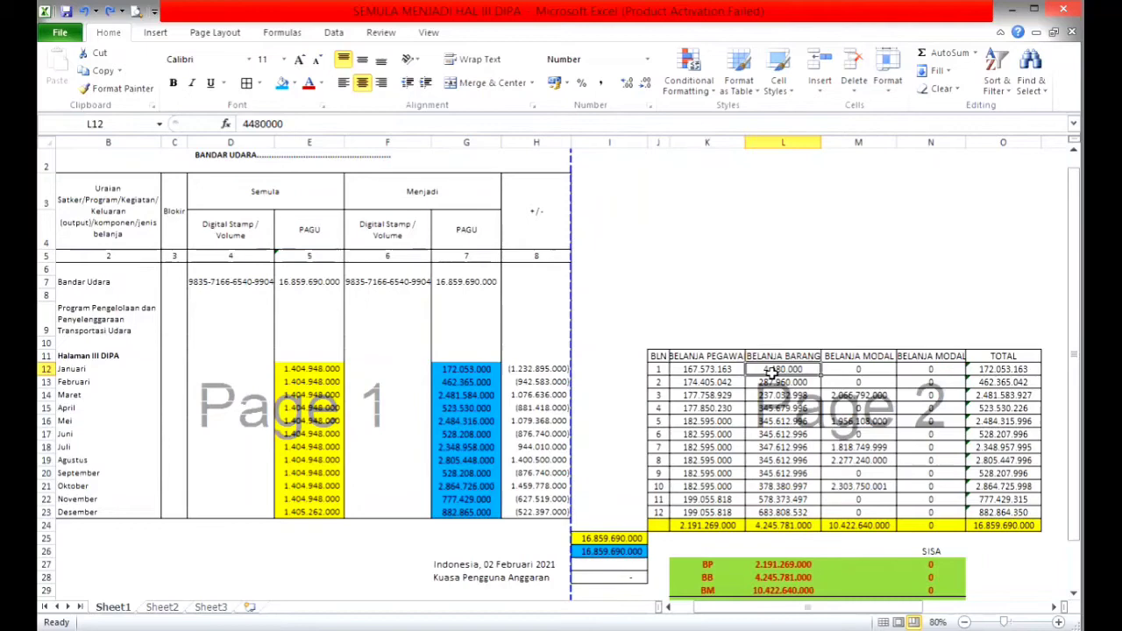
left_click(856, 372)
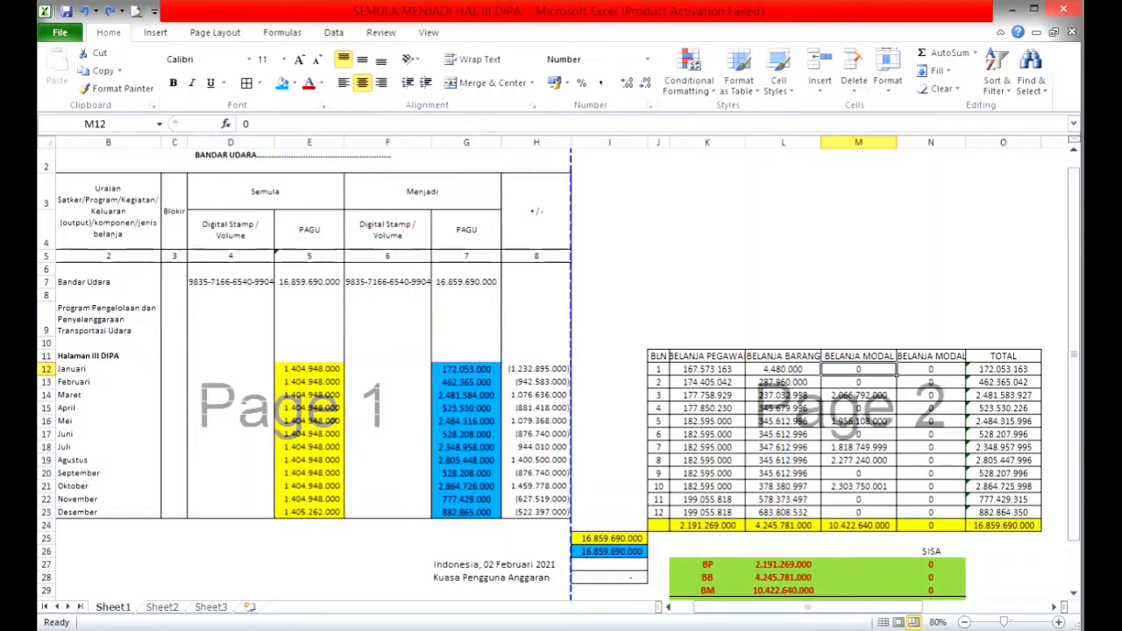
Switch to OM-SPAN in the browser and sign in again with the account password and captcha code
left_click(95, 630)
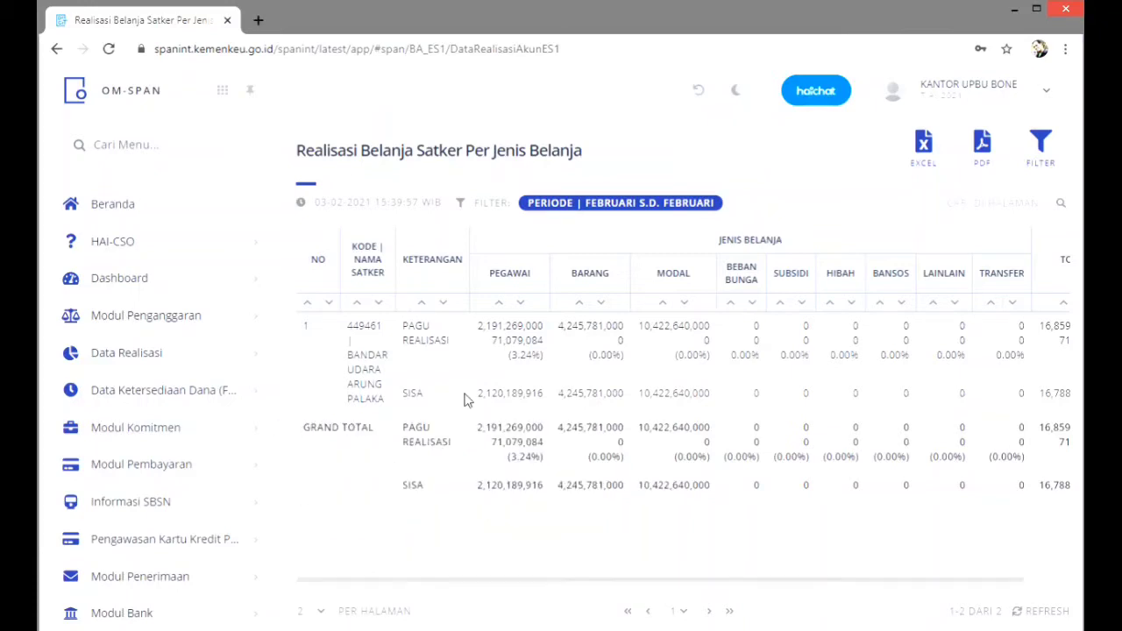
left_click(117, 205)
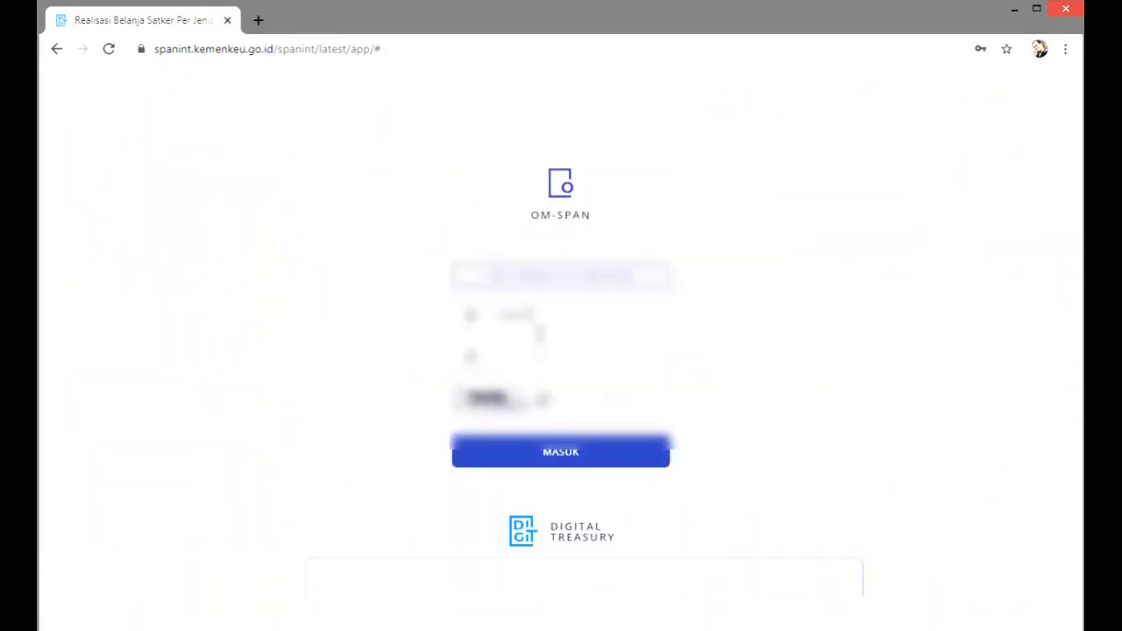
left_click(533, 351)
left_click(543, 394)
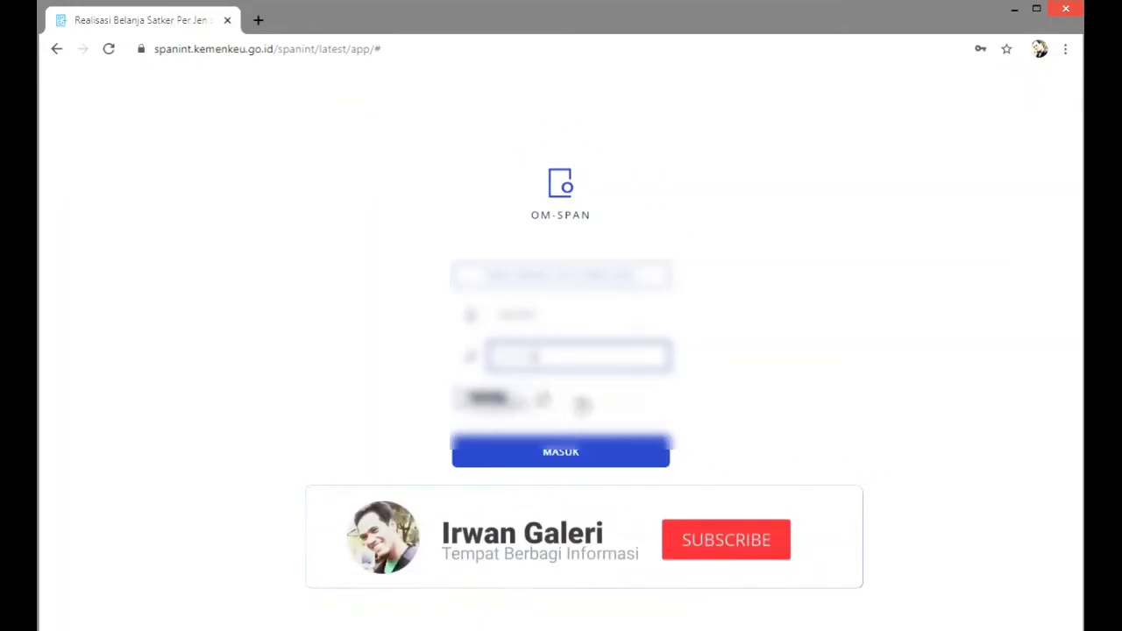
left_click(596, 401)
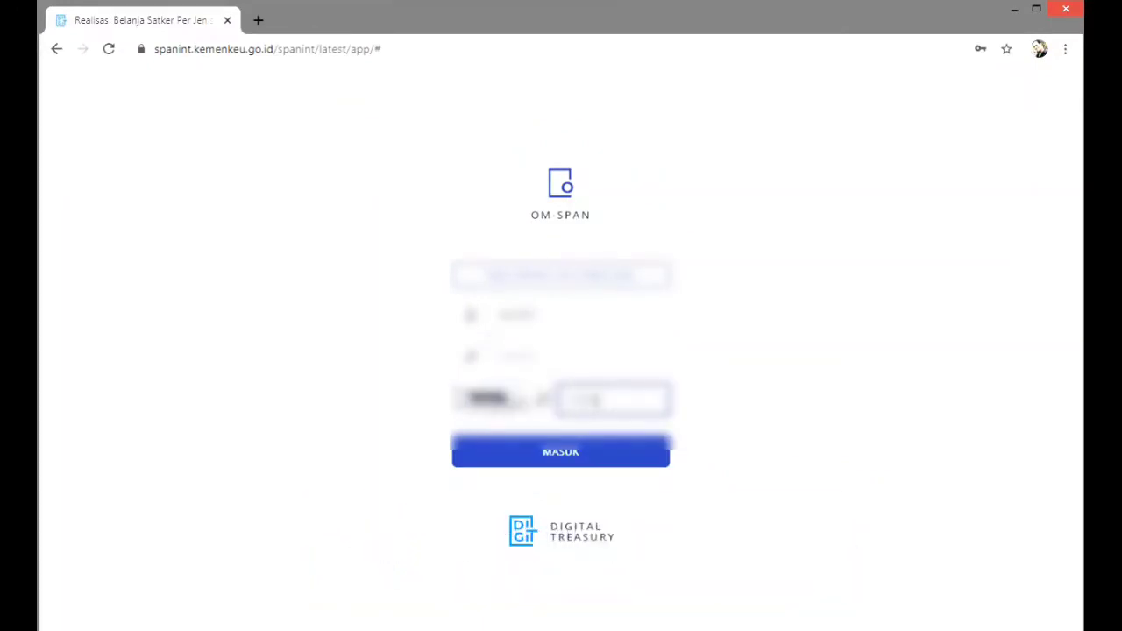
left_click(596, 466)
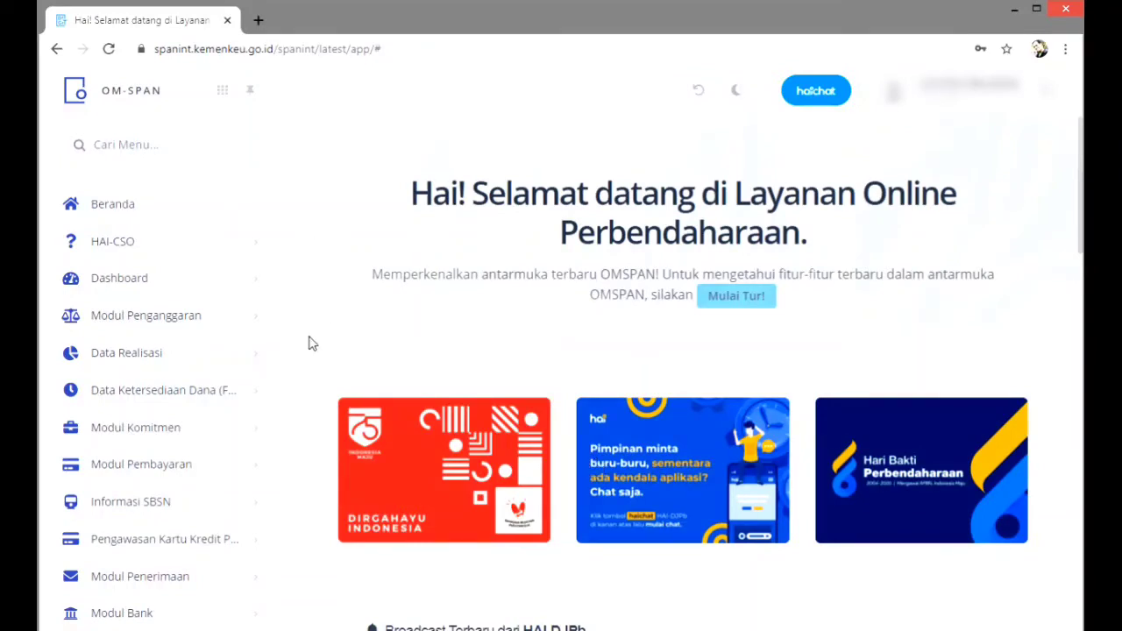
Open the Data Realisasi report Satker per Jenis Belanja and view it through to the TOTAL column
mouse_move(167, 362)
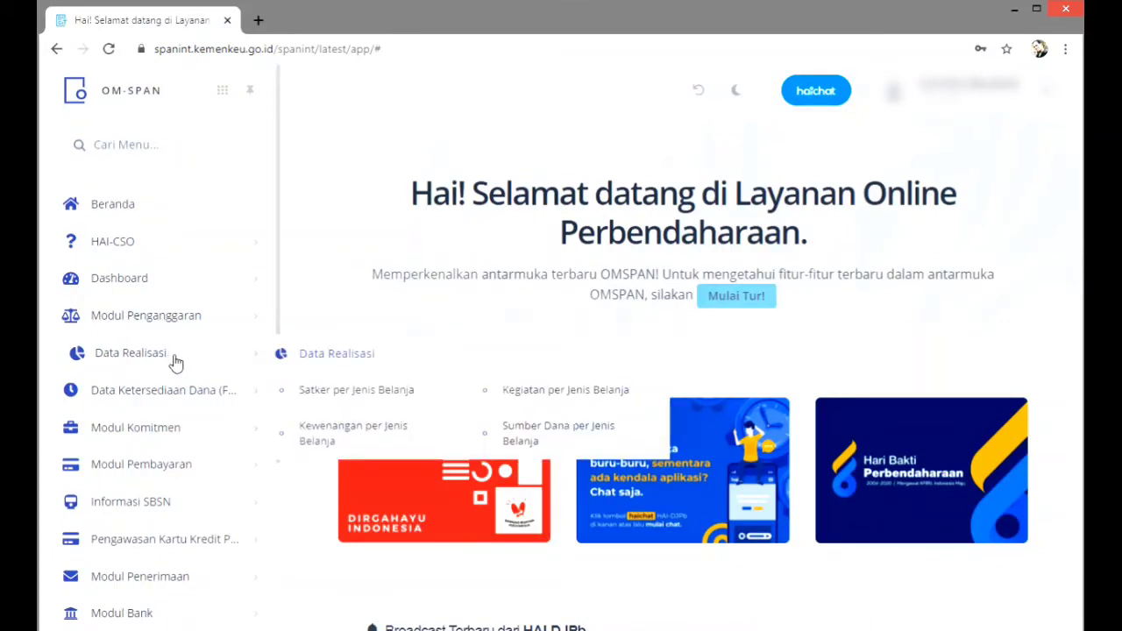
left_click(364, 395)
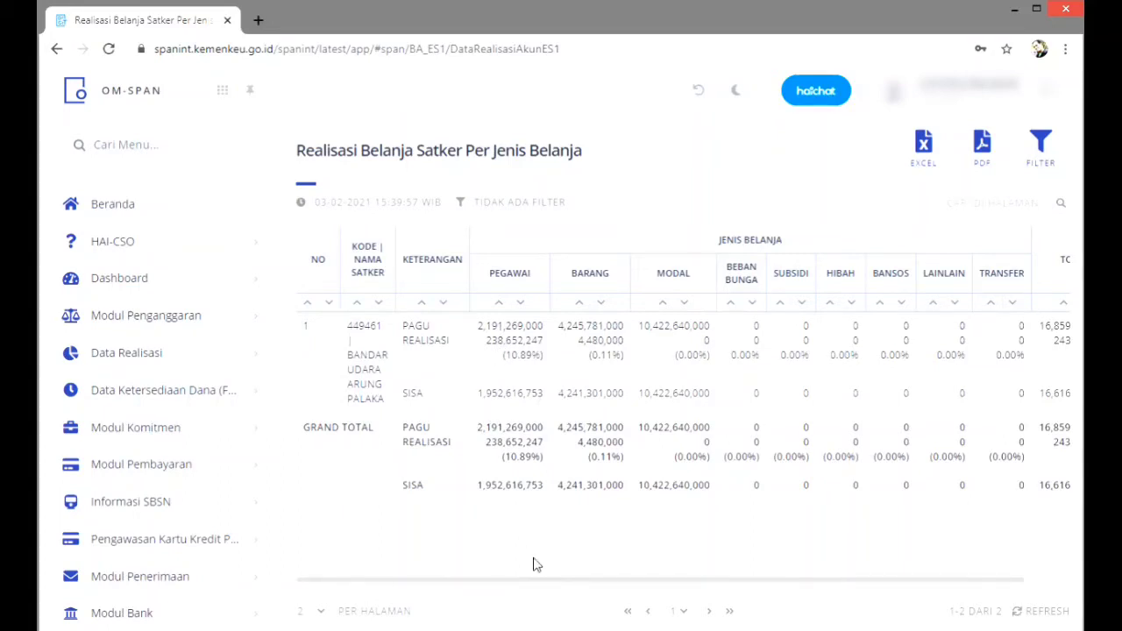
left_click_drag(538, 580, 634, 576)
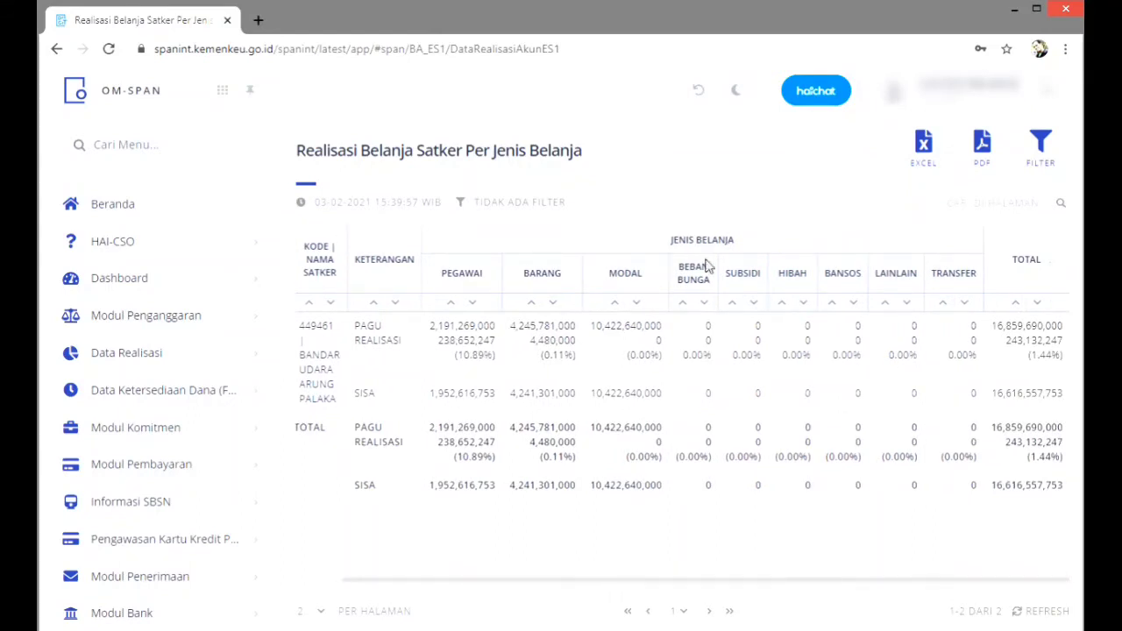
Filter the realisation report to the period Januari s.d. Januari
left_click(1045, 147)
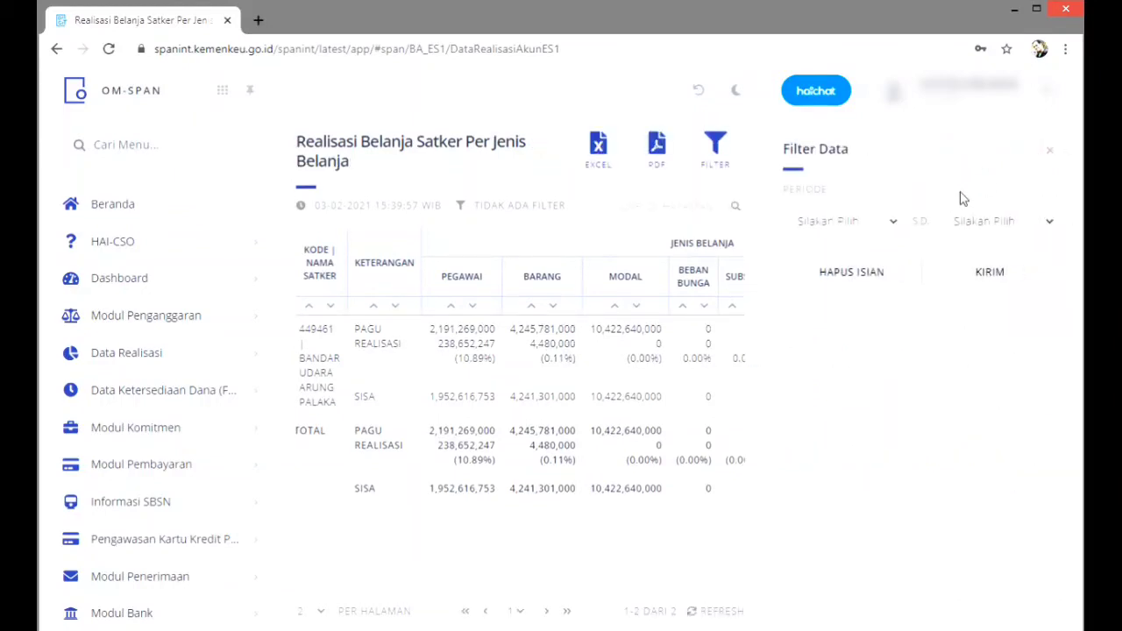
left_click(884, 221)
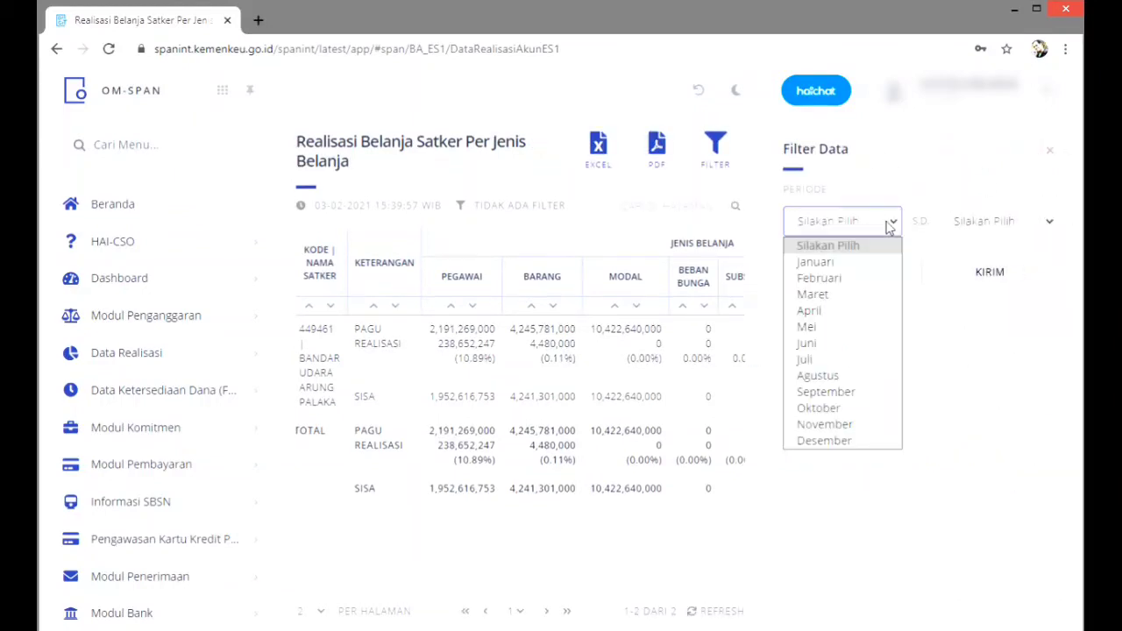
left_click(855, 263)
left_click(998, 221)
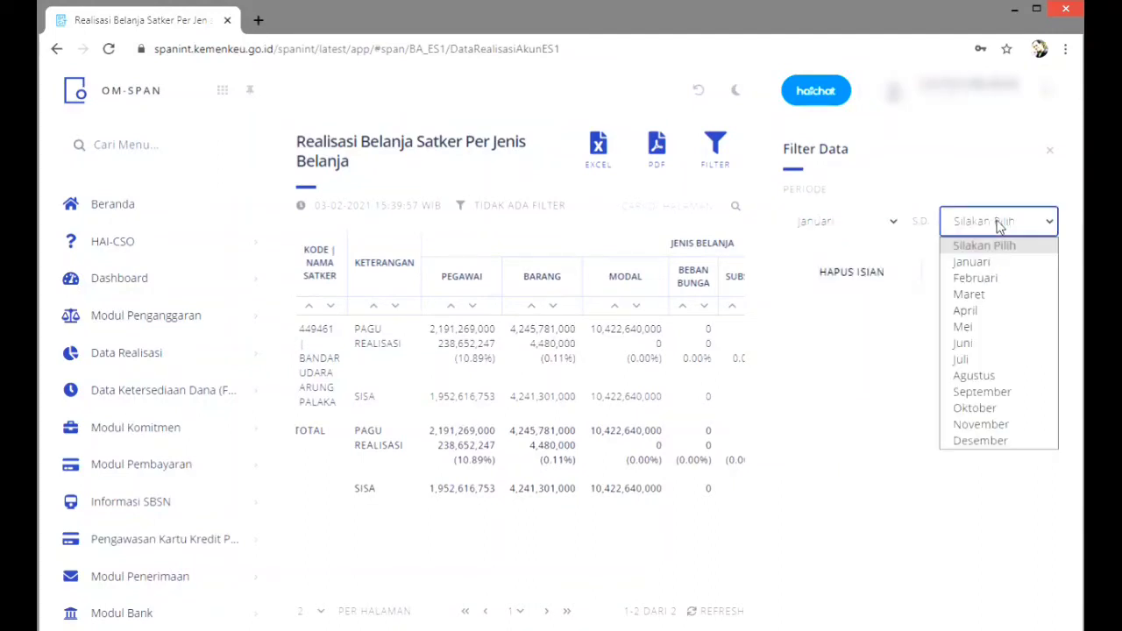
left_click(989, 267)
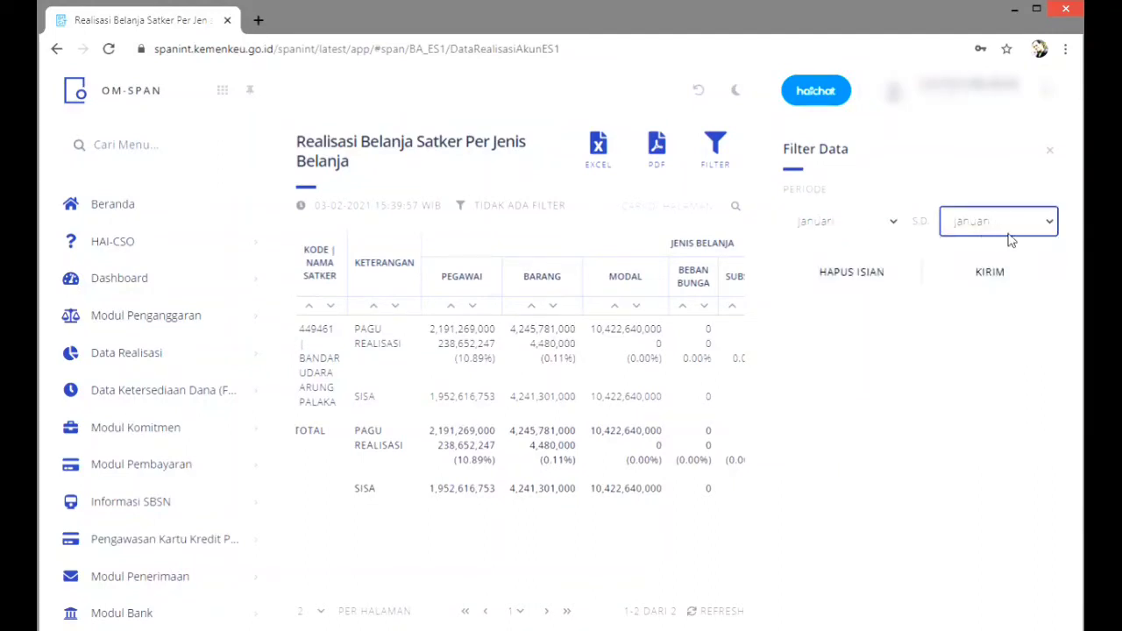
left_click(986, 278)
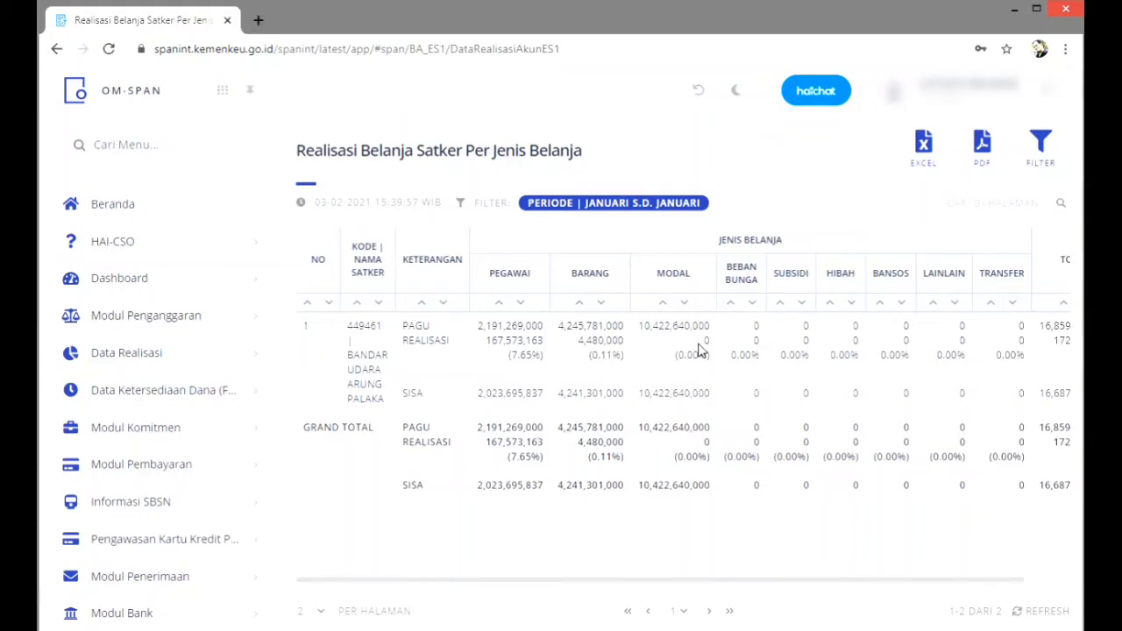
Return to the Excel worksheet and compare the January amounts in K12:M12 with the OM-SPAN realisation by spending type
mouse_move(242, 496)
mouse_move(237, 576)
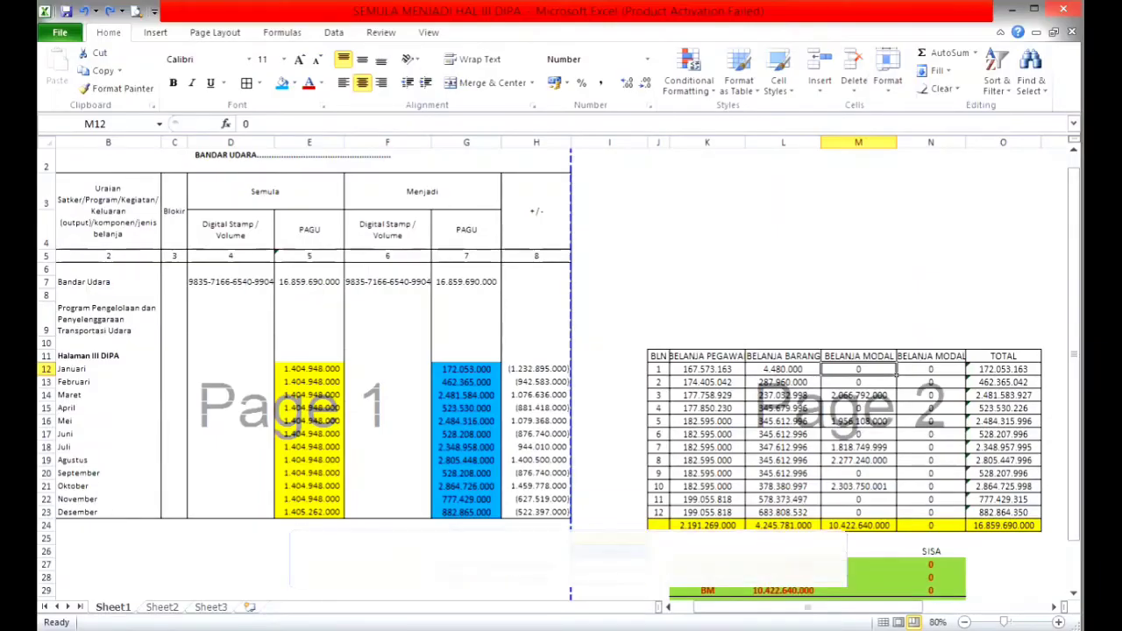
left_click(726, 370)
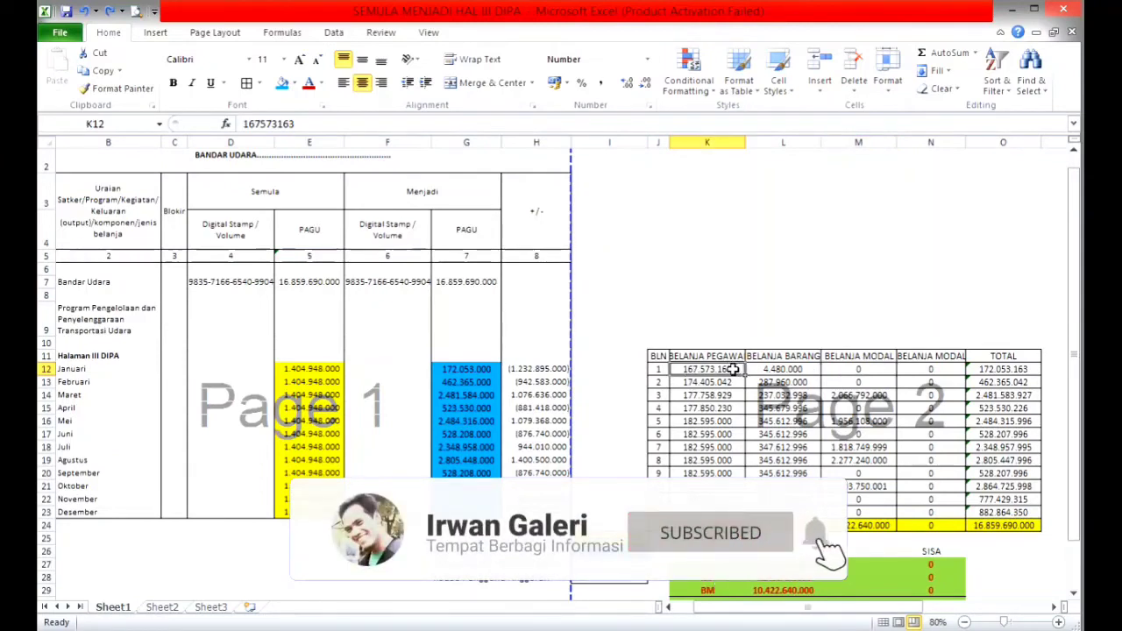
left_click(783, 369)
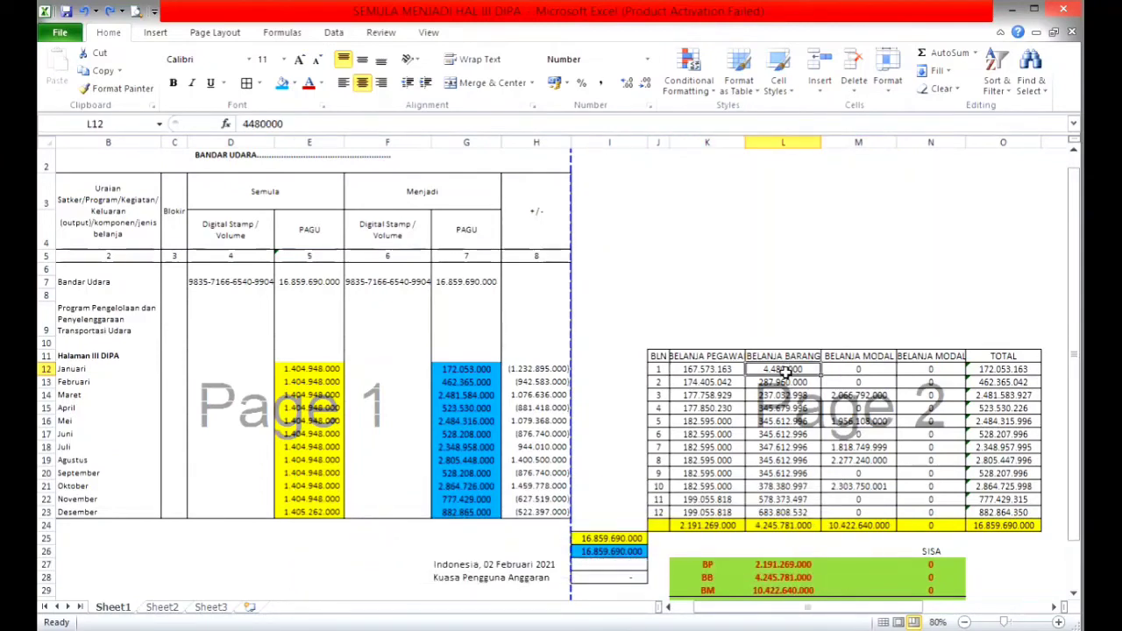
left_click(852, 370)
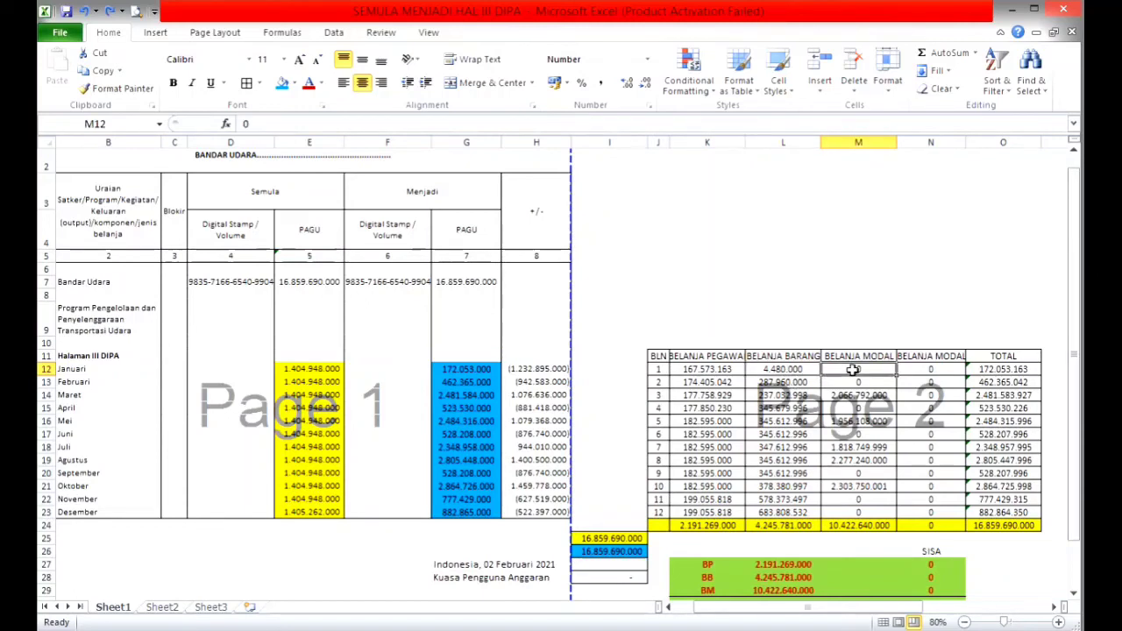
Check the January TOTAL formula in O12 against the spending cells K12 to N12 that it sums
left_click(977, 375)
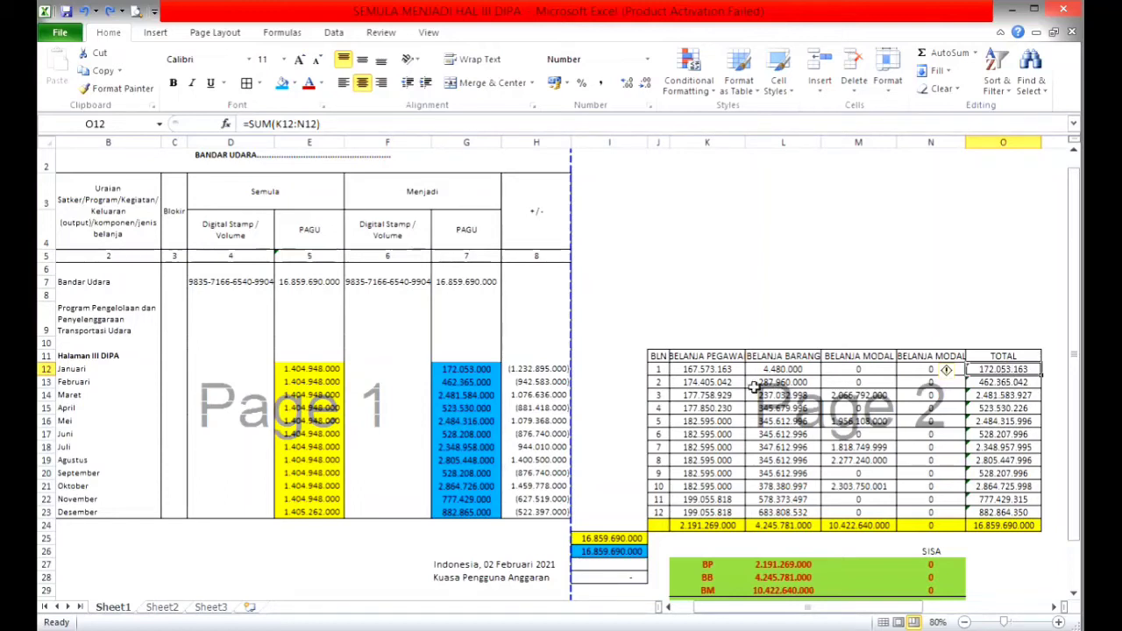
left_click(726, 372)
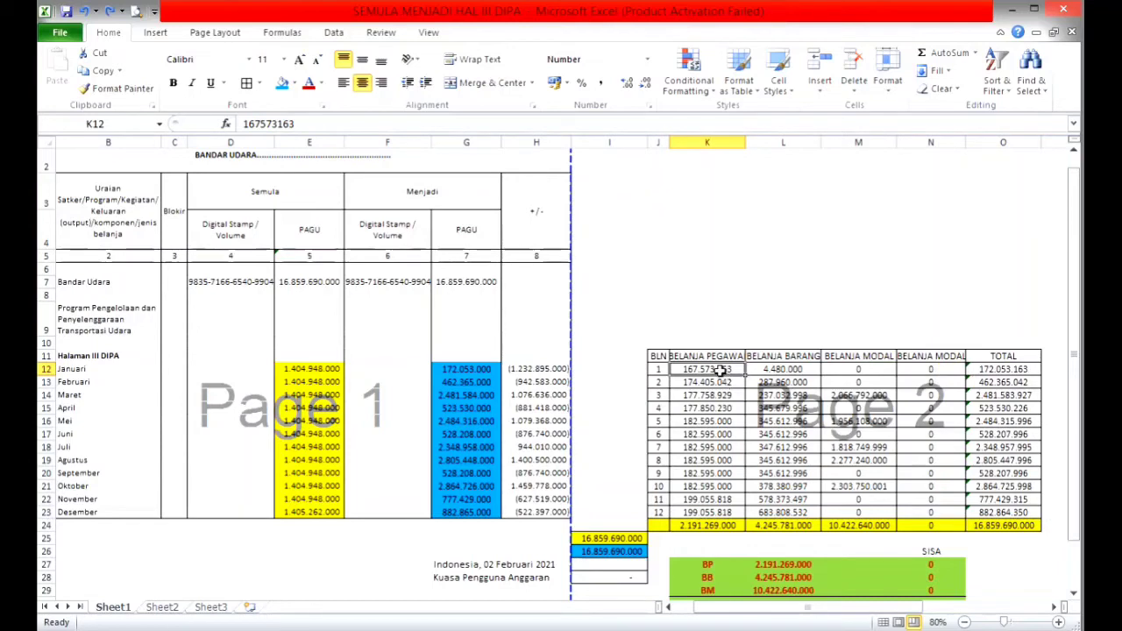
left_click(785, 373)
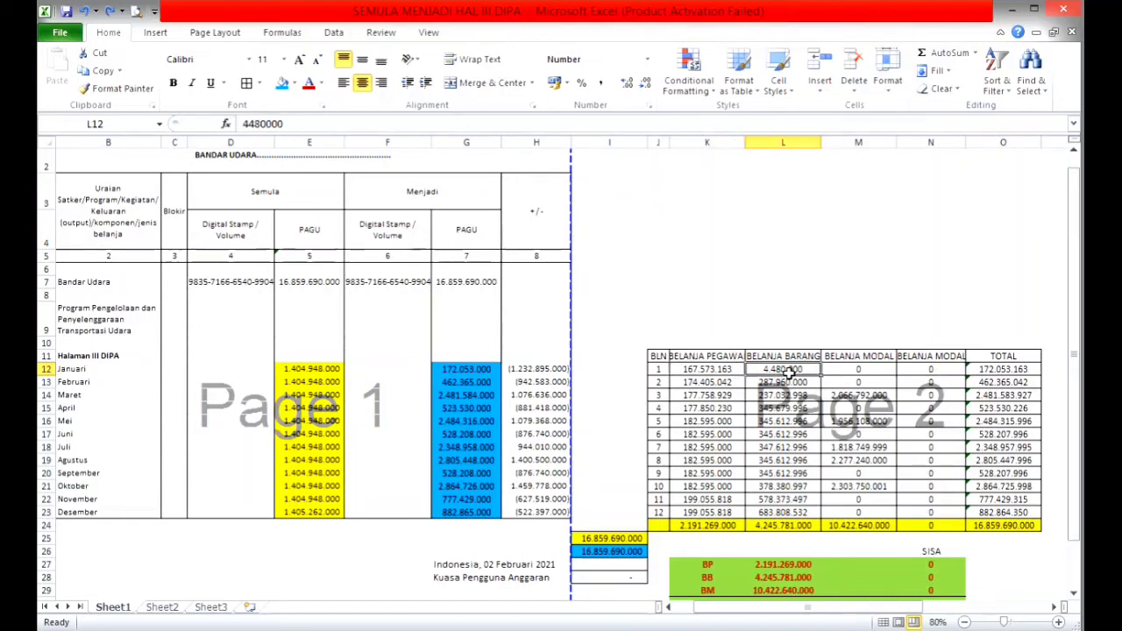
left_click(870, 373)
left_click(915, 373)
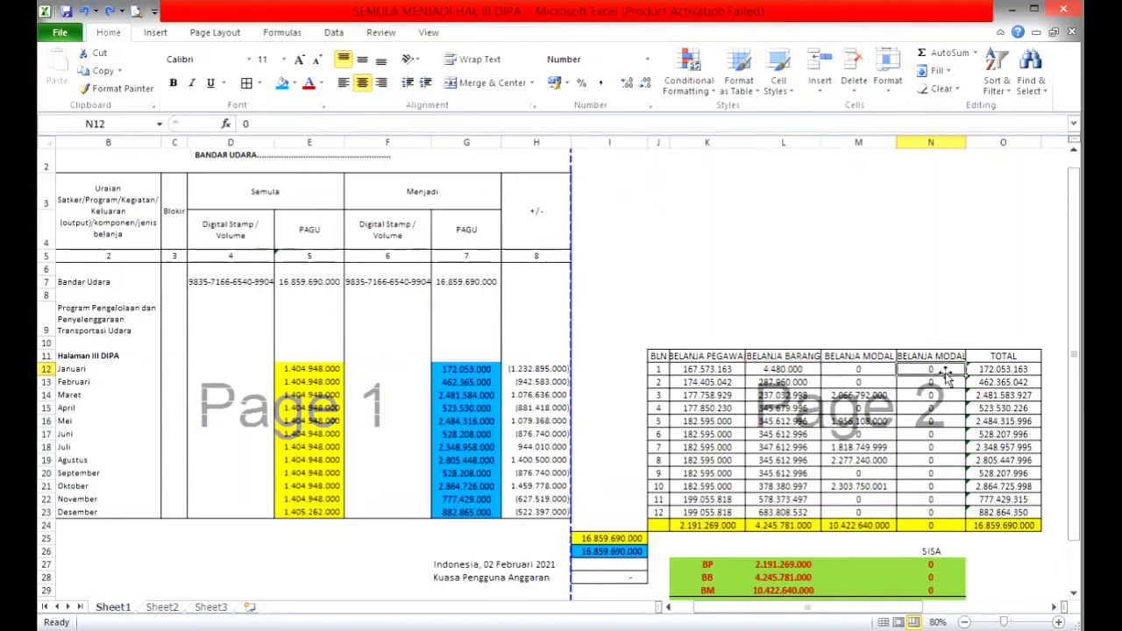
left_click(976, 373)
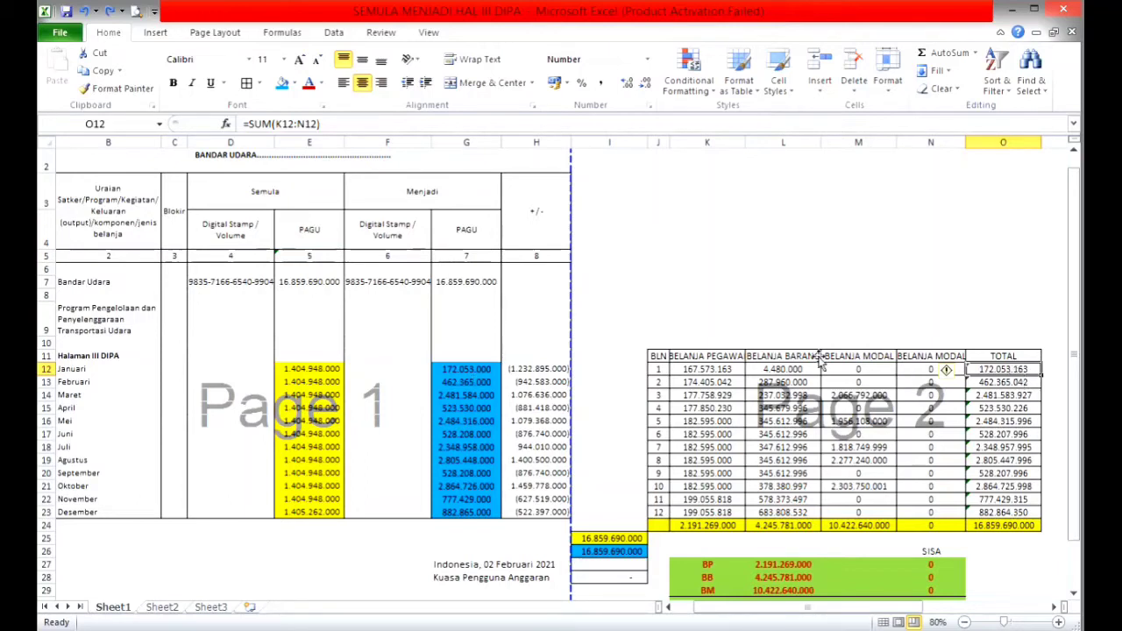
Compare the Menjadi PAGU in G12 and G16 with the January and May totals in O12 and O16
left_click(465, 370)
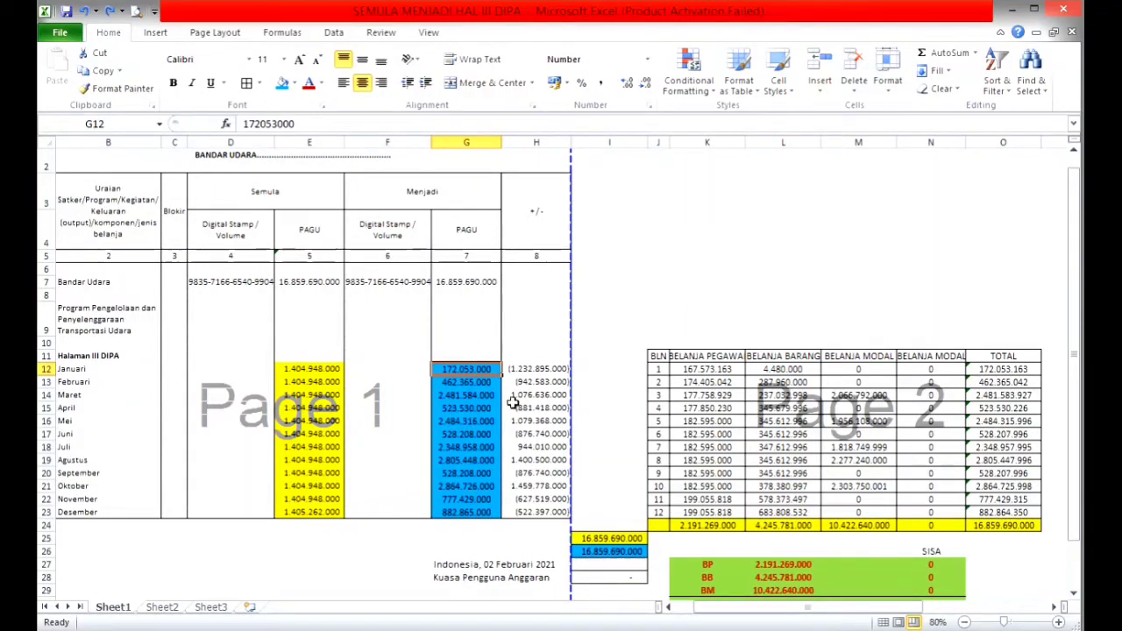
left_click(1021, 370)
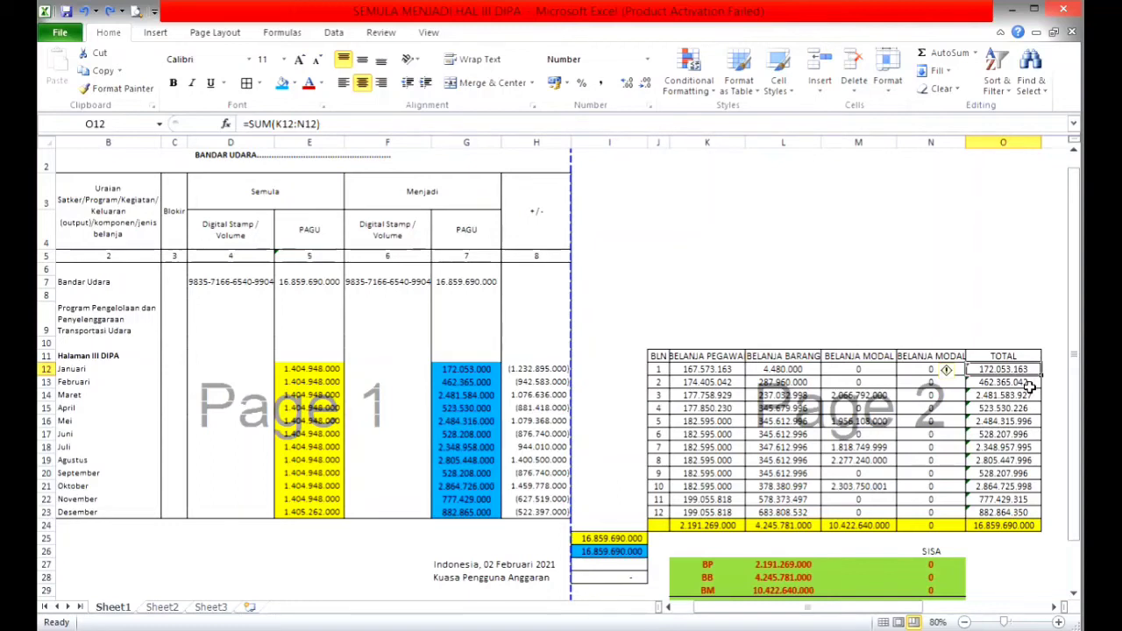
left_click(468, 370)
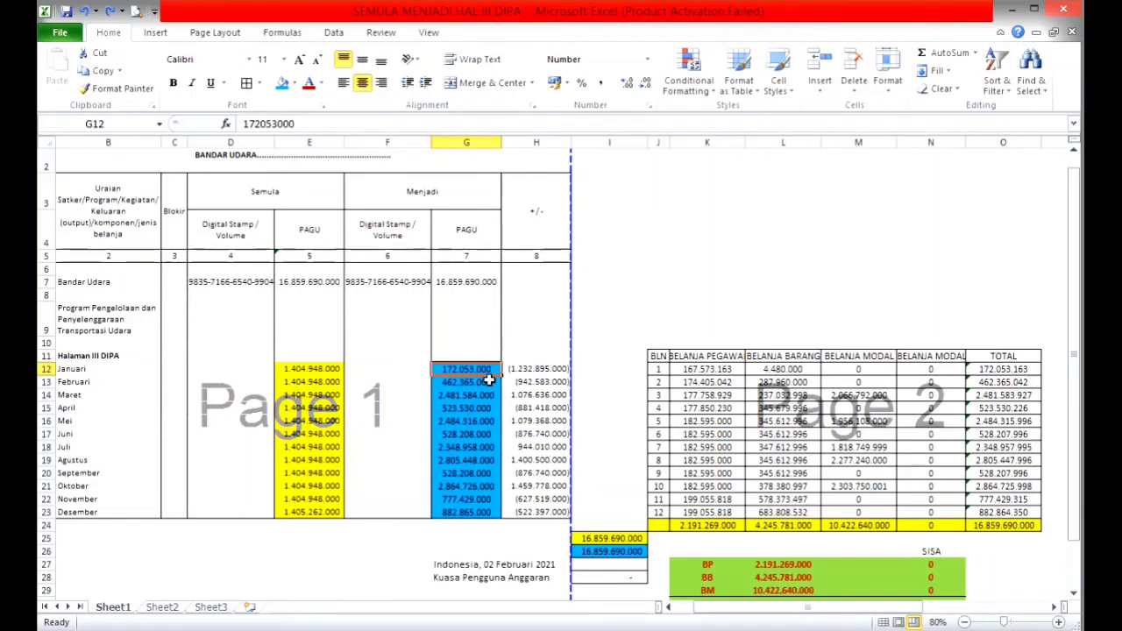
left_click(1017, 423)
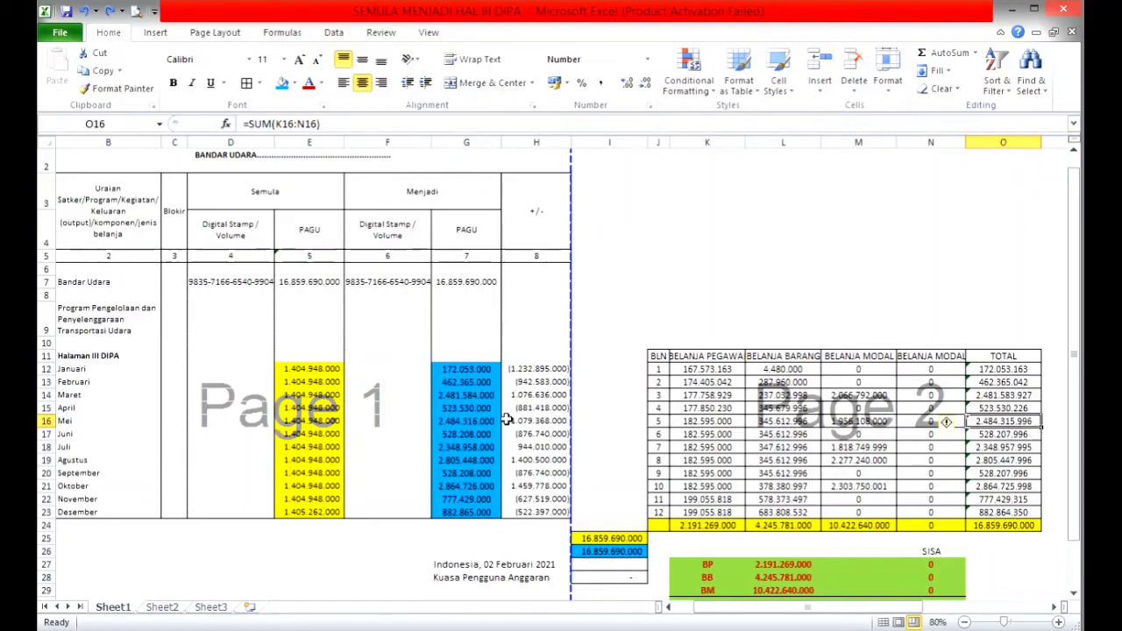
left_click(460, 422)
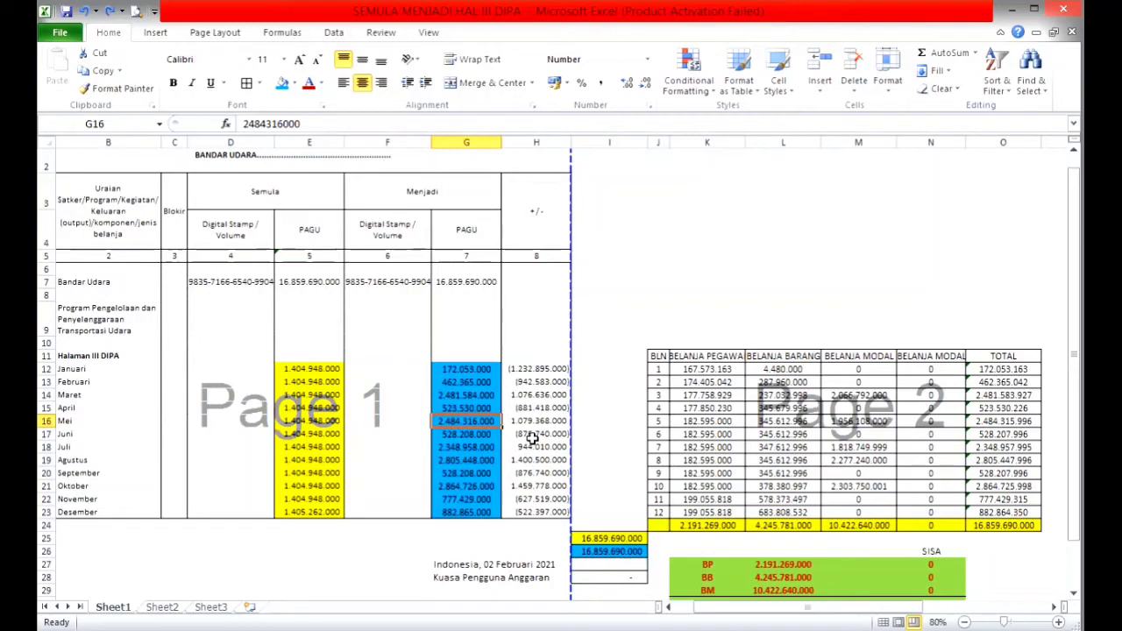
Examine the Belanja Pegawai amounts for January and April in K12 and K15
left_click(713, 371)
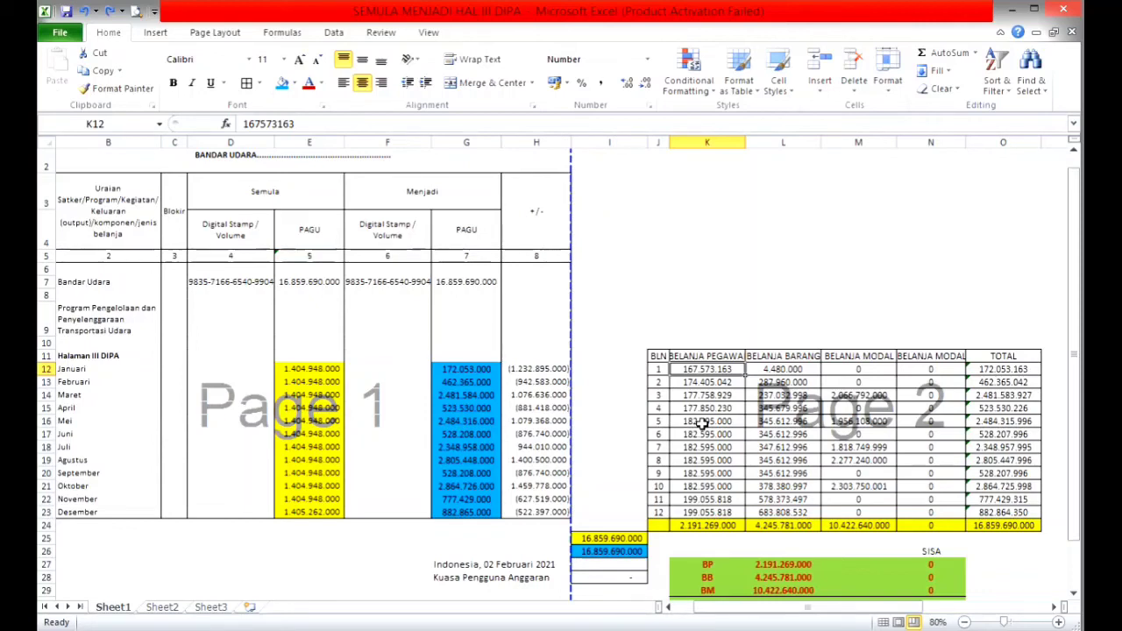
key("ctrl+y")
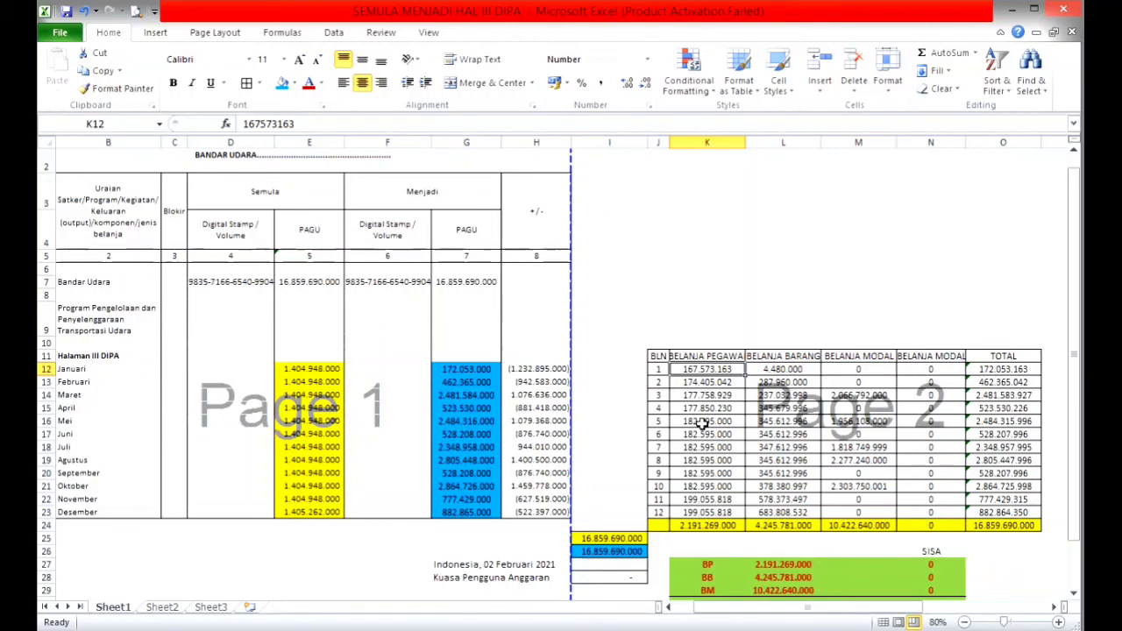
left_click(696, 410)
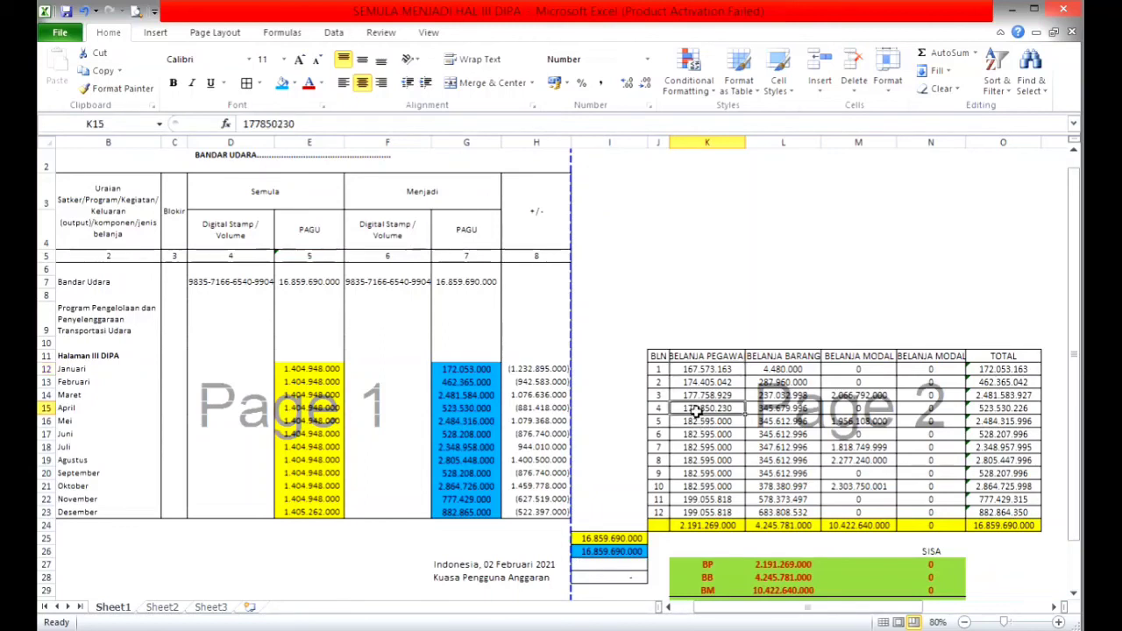